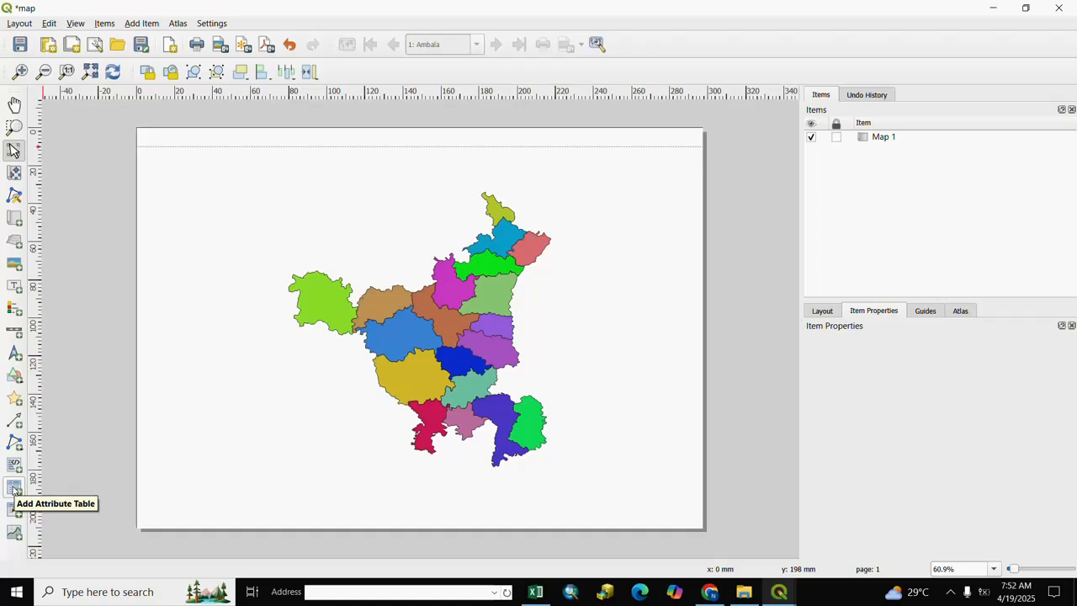
# Add an attribute table of the Symbology layer to the blank area east of the district map
pyautogui.click(14, 490)
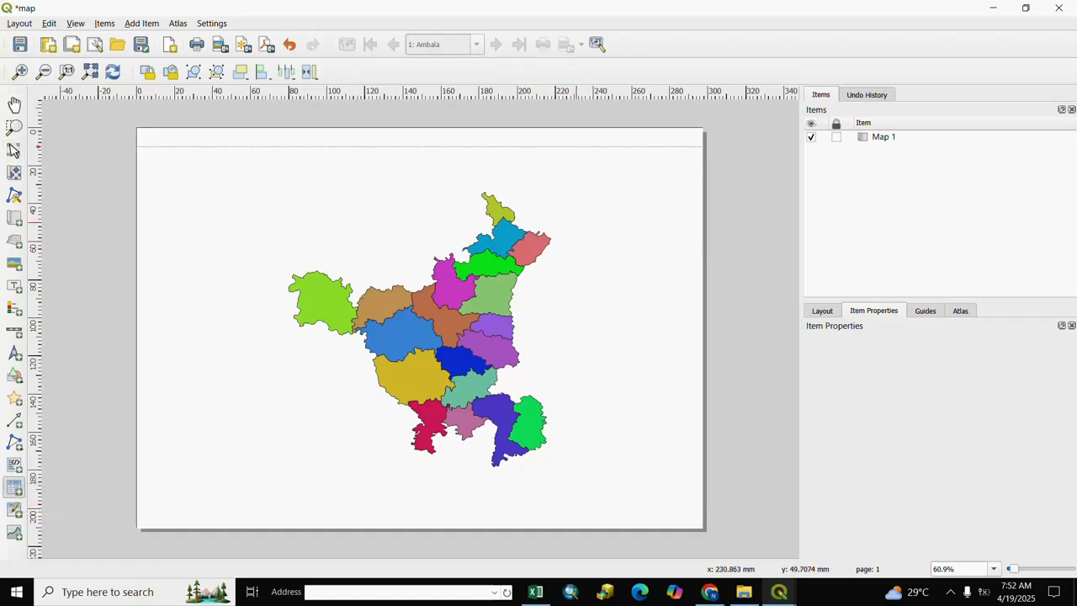
pyautogui.moveTo(560, 200); pyautogui.dragTo(687, 438)
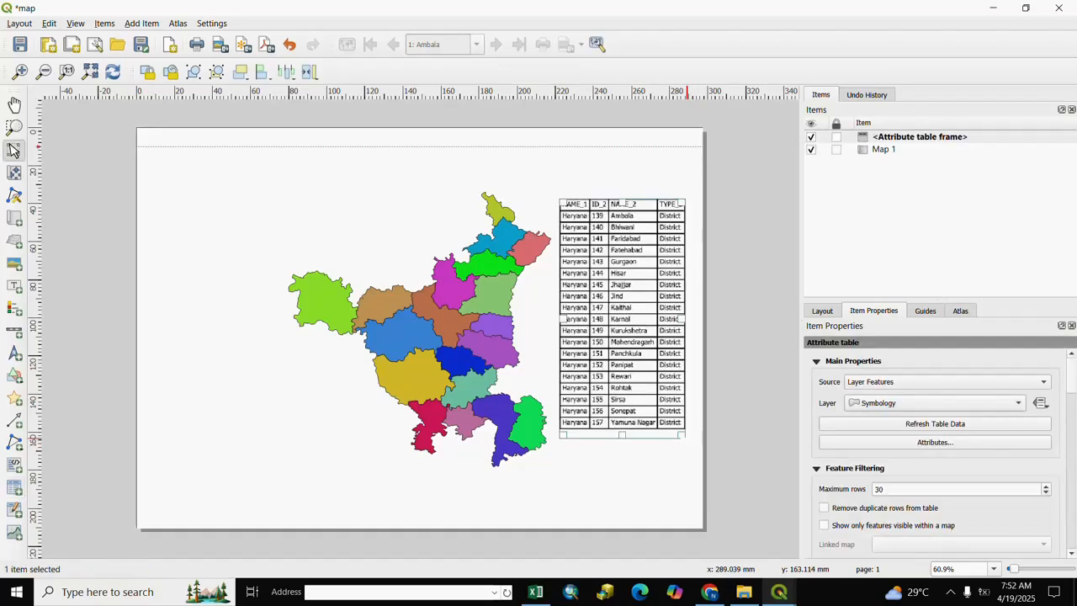
pyautogui.click(748, 423)
pyautogui.click(628, 369)
# Set the attribute table's cell margins to 1.40 mm
pyautogui.scroll(-5, 1072, 553)
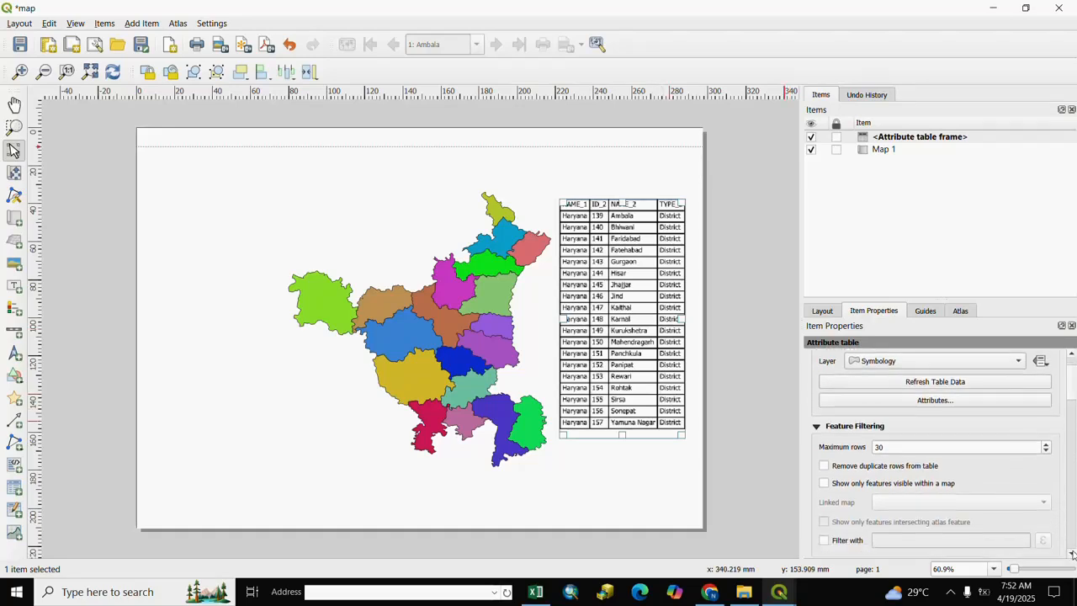
pyautogui.scroll(-5, 967, 471)
pyautogui.scroll(3, 869, 398)
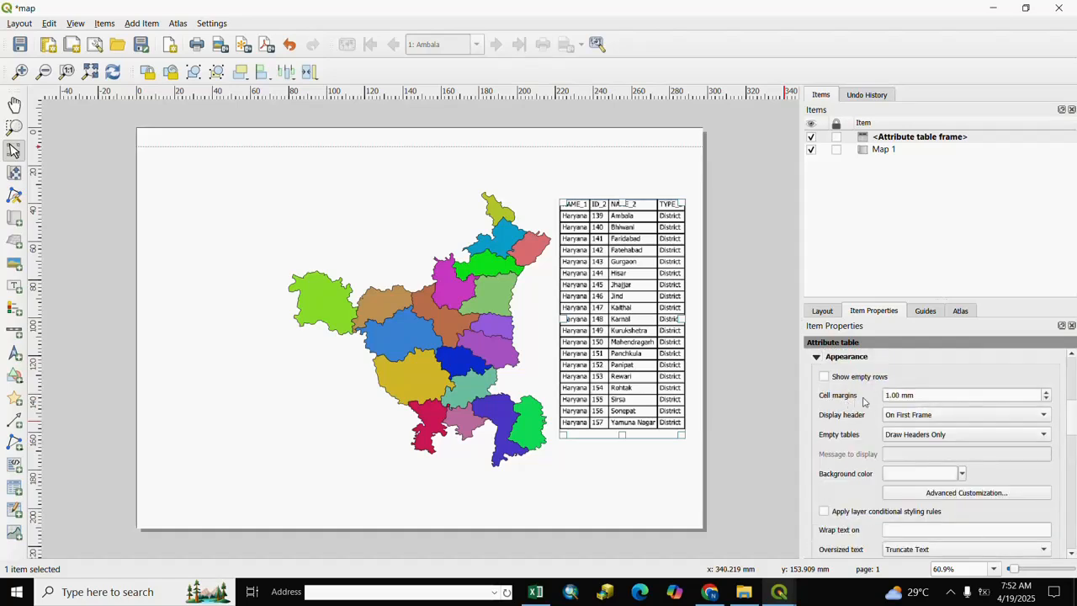
pyautogui.click(1047, 392)
pyautogui.click(1048, 392)
pyautogui.click(1047, 392)
pyautogui.click(1047, 392)
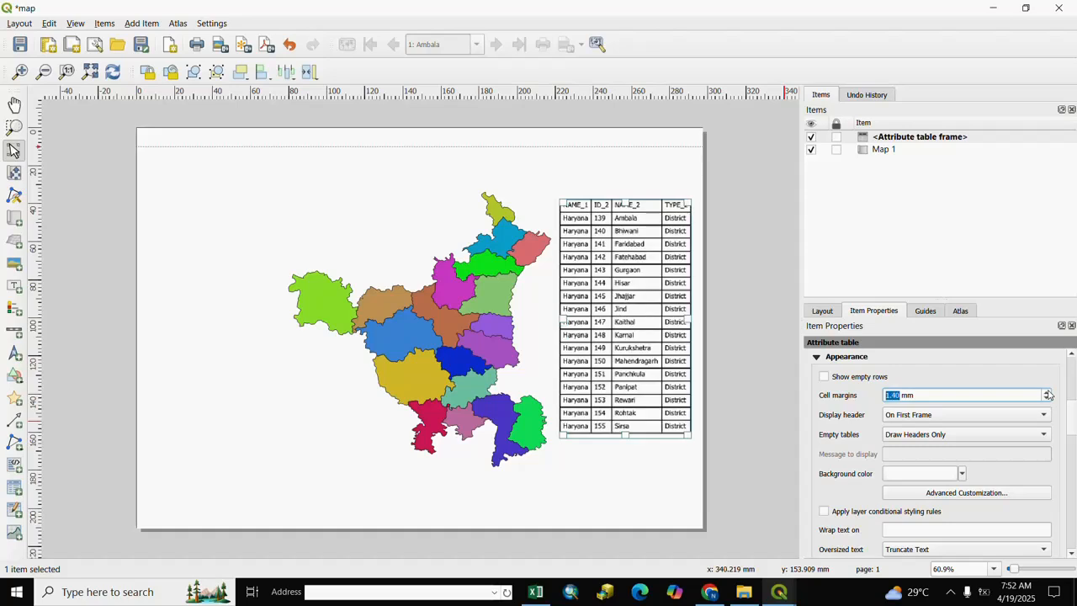
pyautogui.click(1047, 392)
pyautogui.click(1047, 398)
pyautogui.click(932, 397)
pyautogui.click(865, 423)
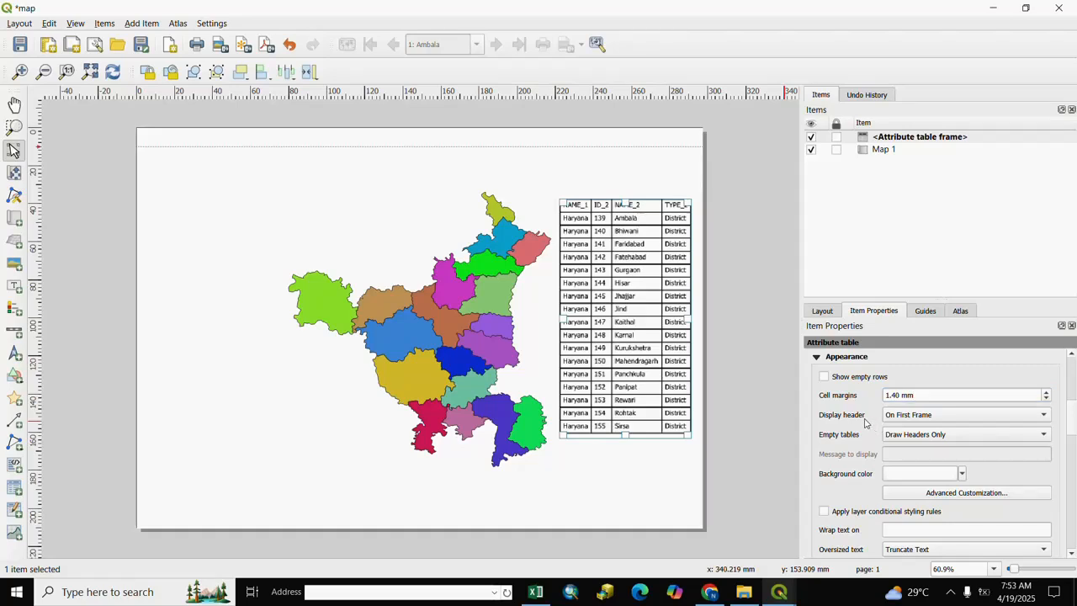
# Set the attribute table's header display to On All Frames and then to No Header
pyautogui.click(1043, 416)
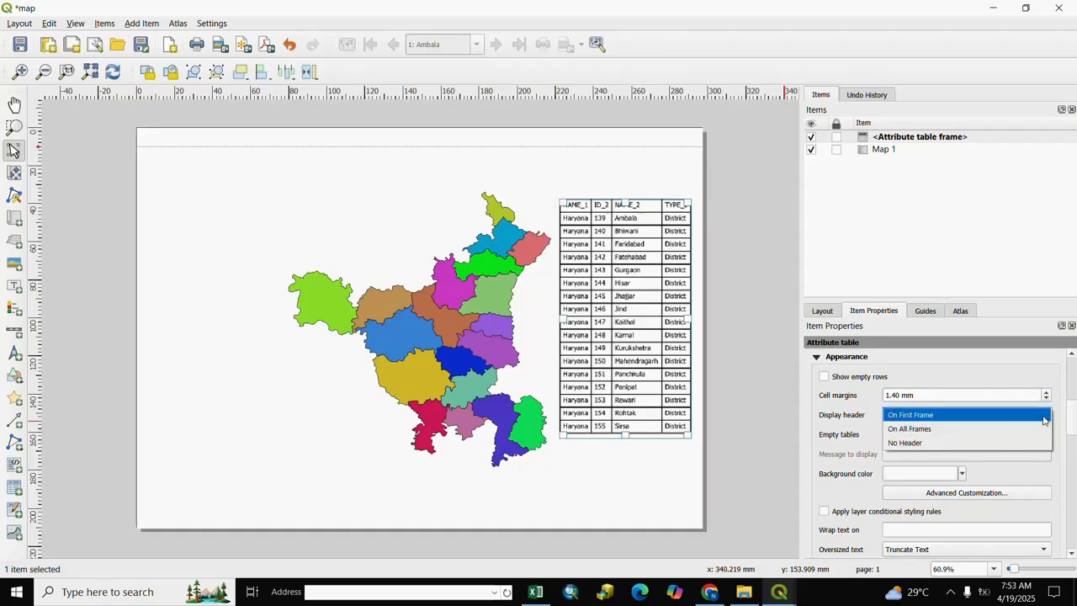
pyautogui.click(909, 430)
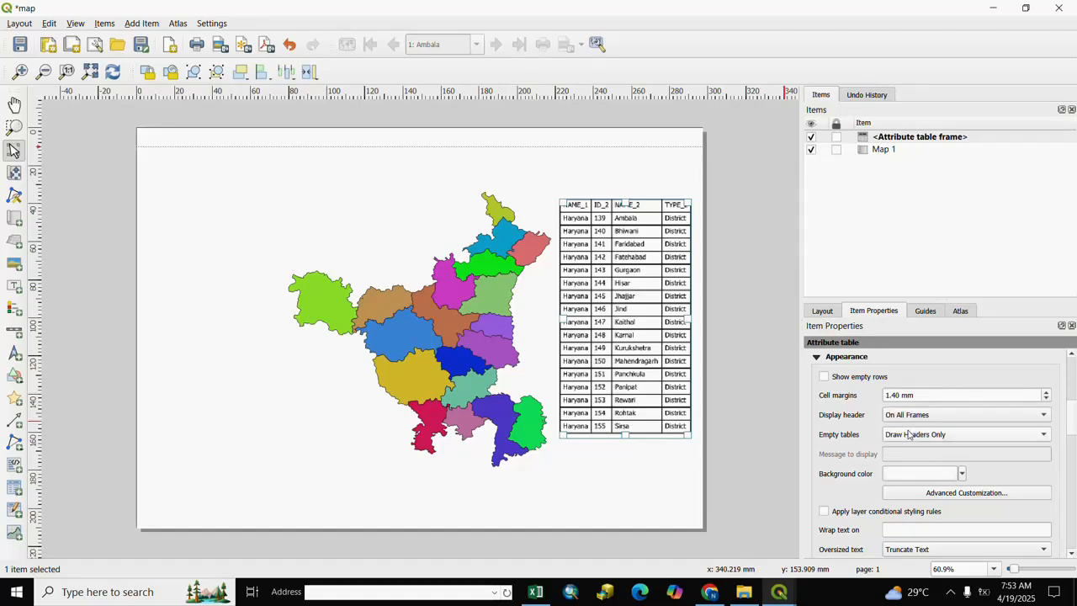
pyautogui.click(929, 415)
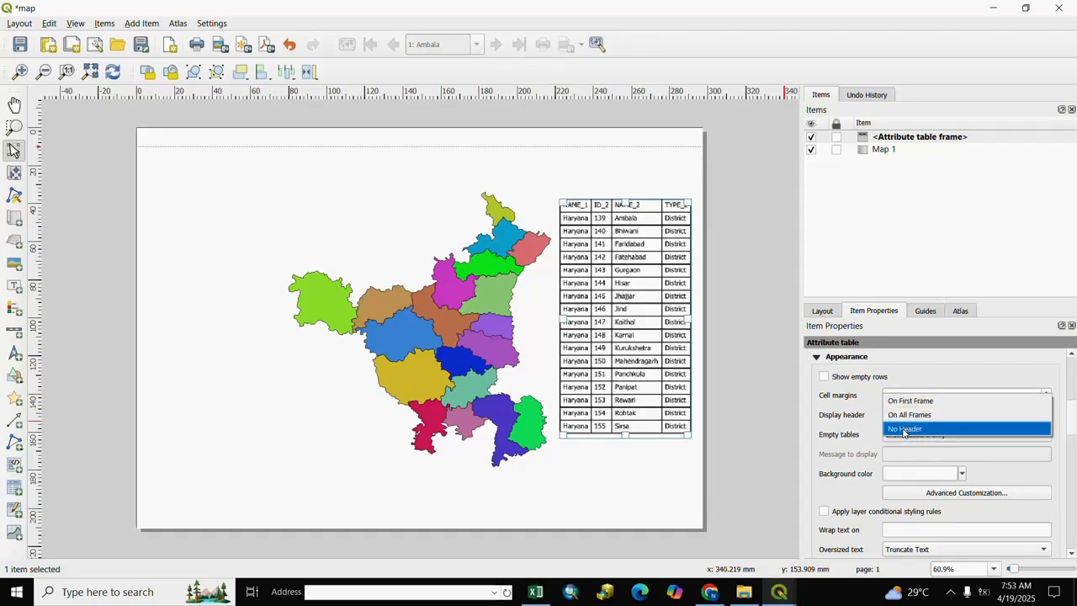
pyautogui.click(905, 429)
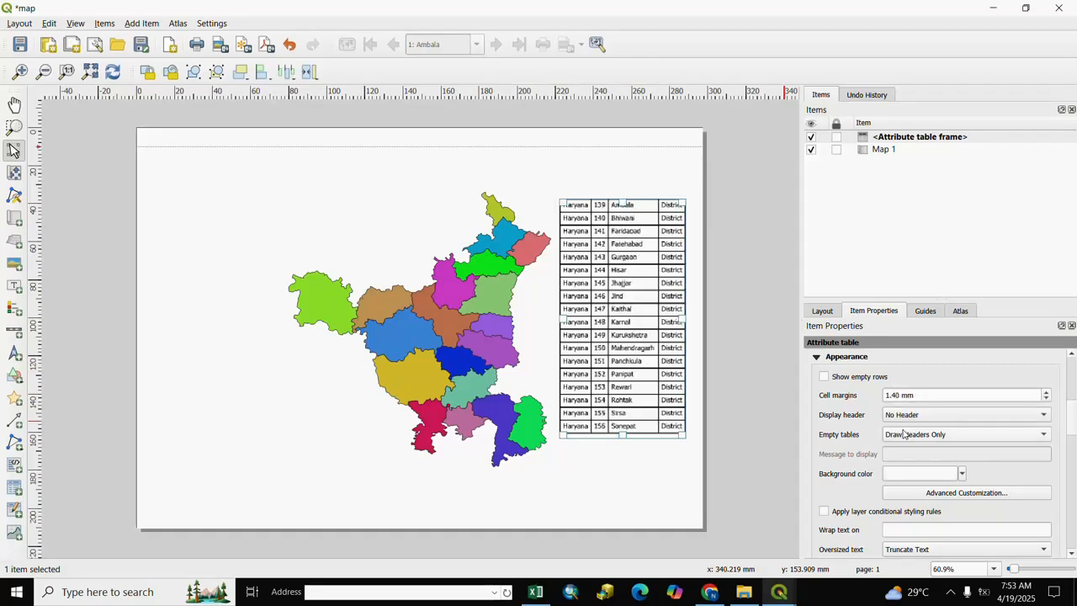
pyautogui.click(728, 318)
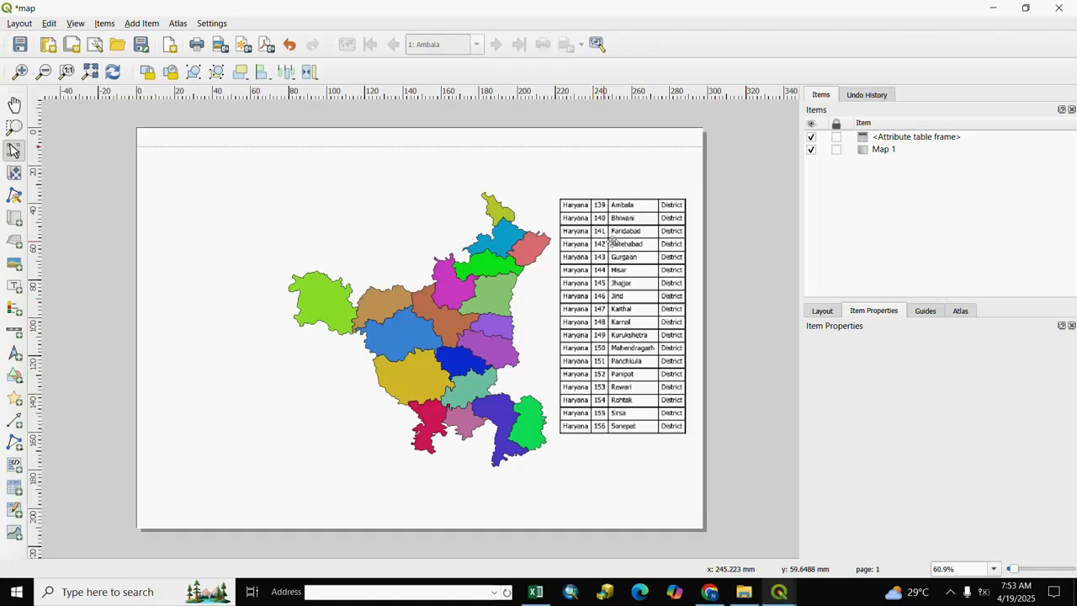
# Change the attribute table's background color to light green
pyautogui.click(627, 318)
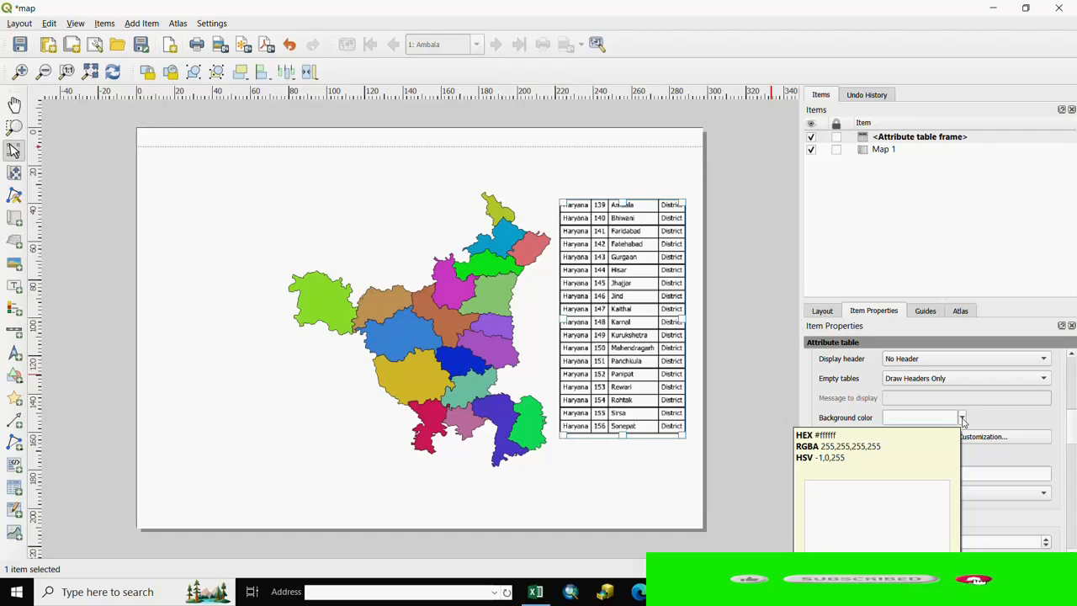
pyautogui.click(963, 419)
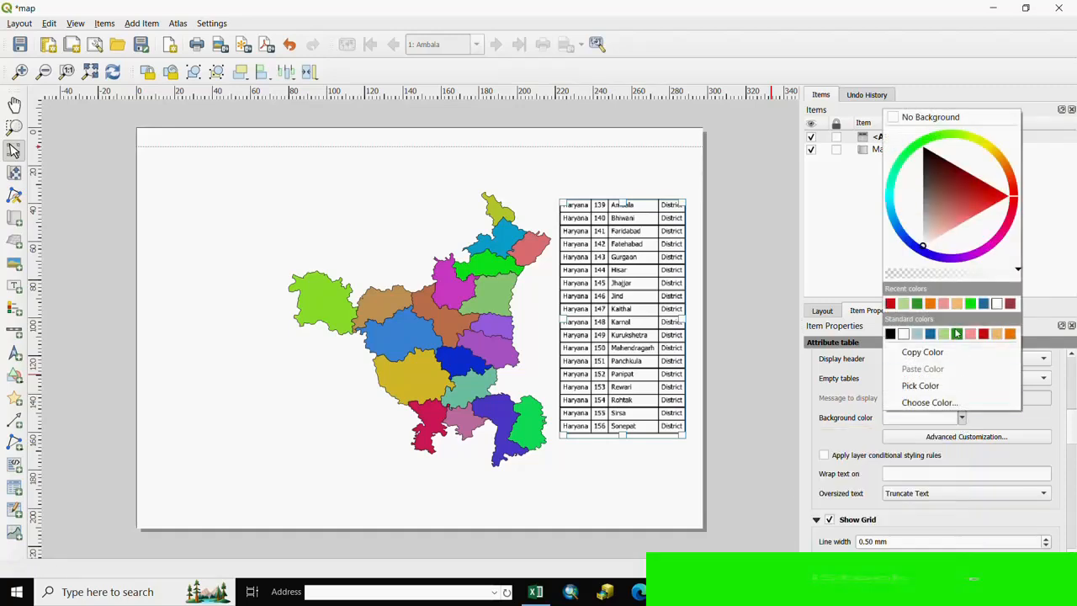
pyautogui.click(903, 304)
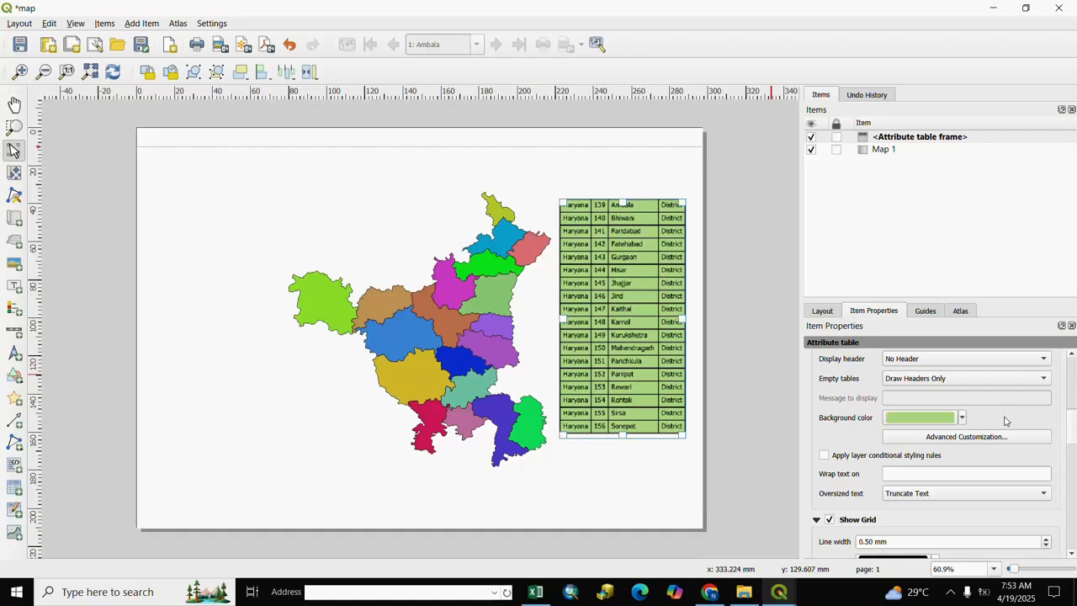
pyautogui.click(646, 476)
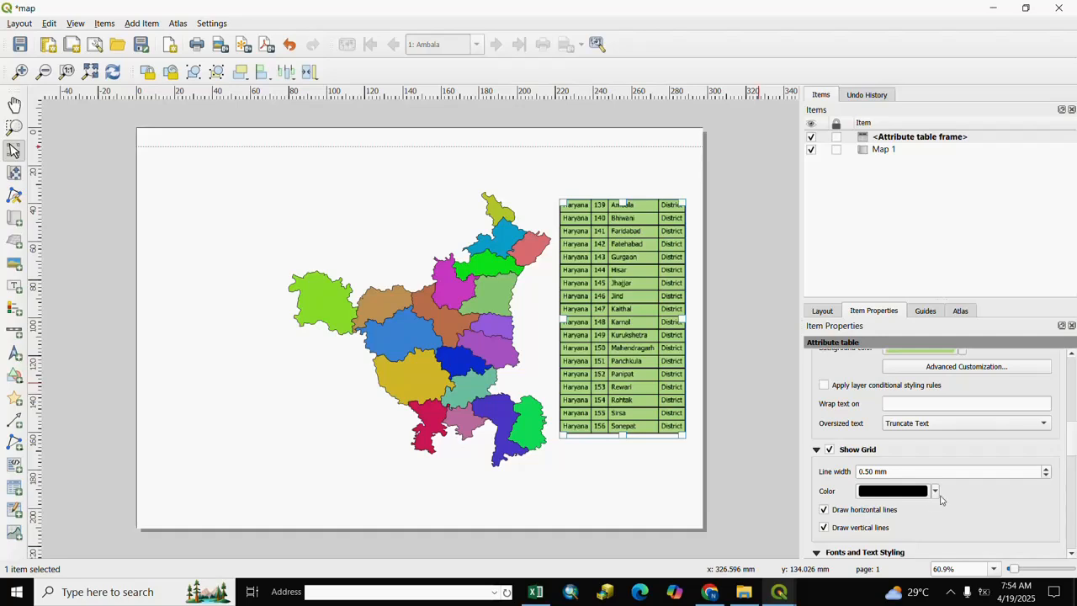
# Make the attribute table's grid lines red with a line width of 0.70 mm
pyautogui.click(934, 493)
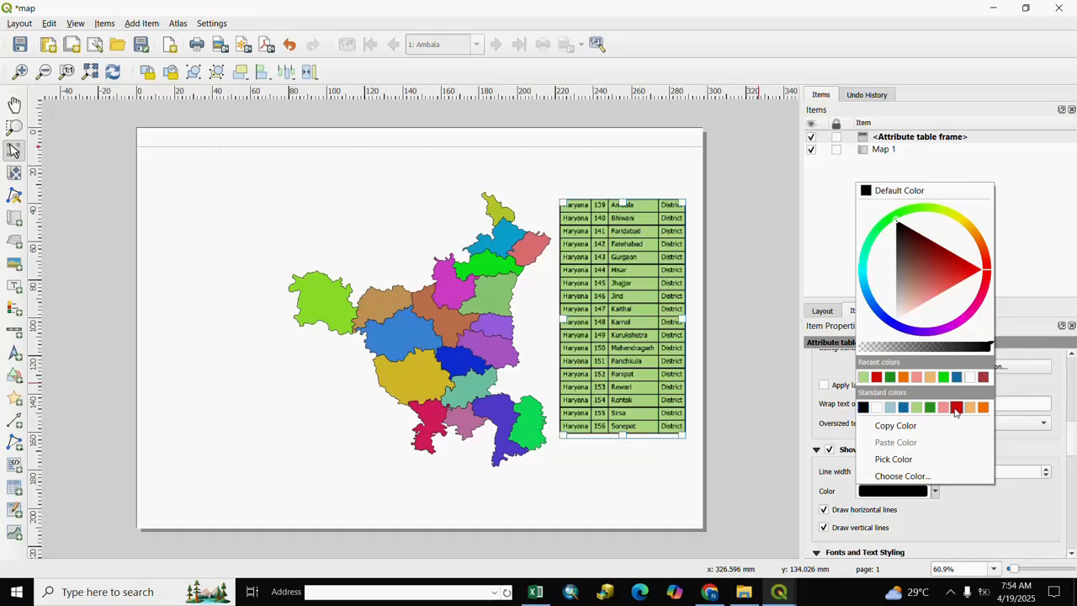
pyautogui.click(956, 407)
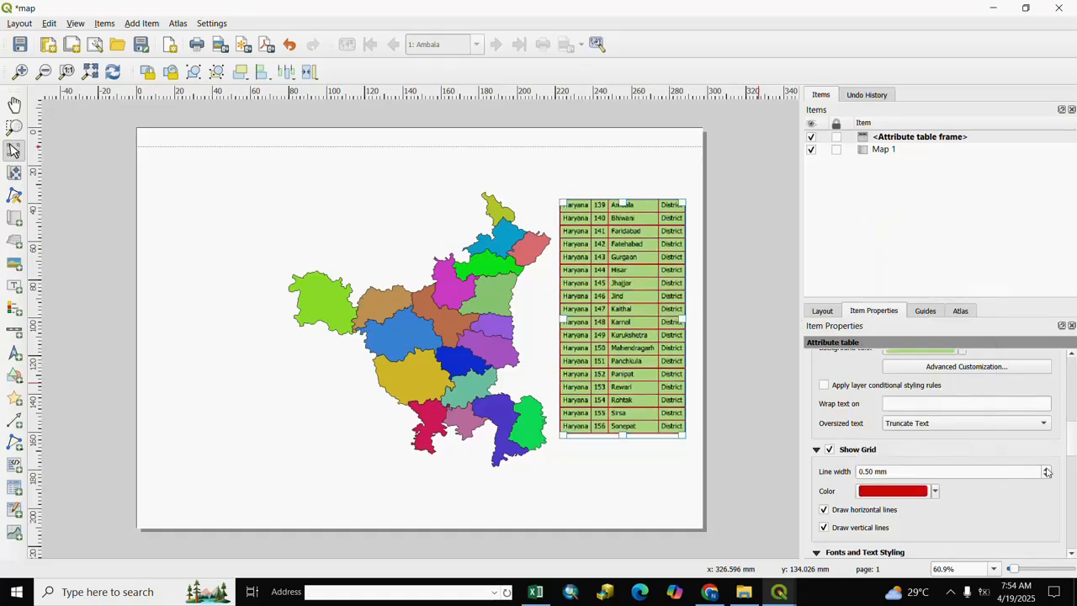
pyautogui.click(892, 472)
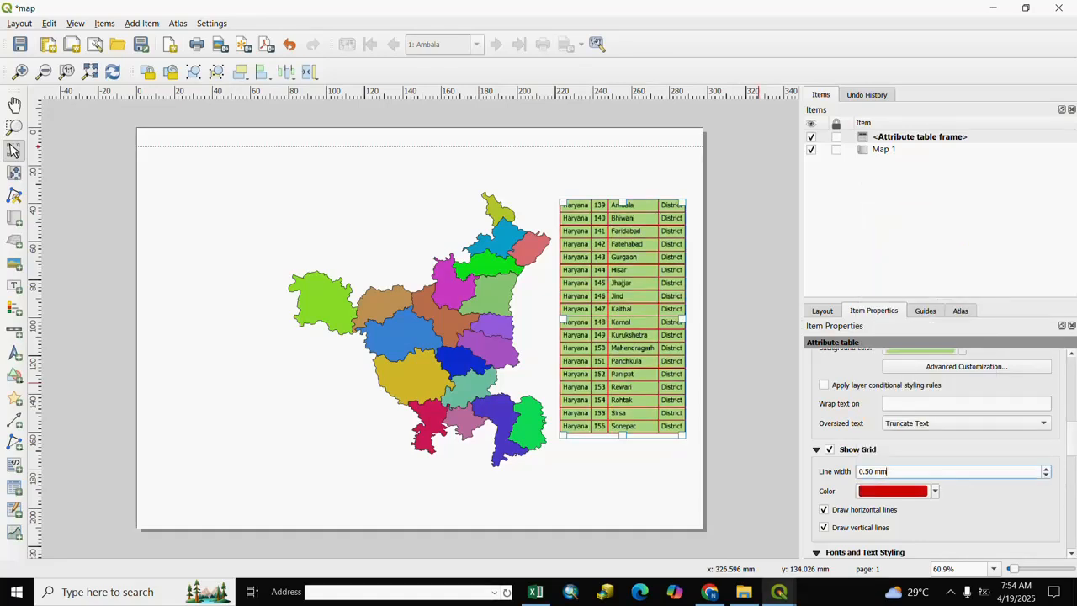
pyautogui.click(1048, 468)
pyautogui.click(1048, 469)
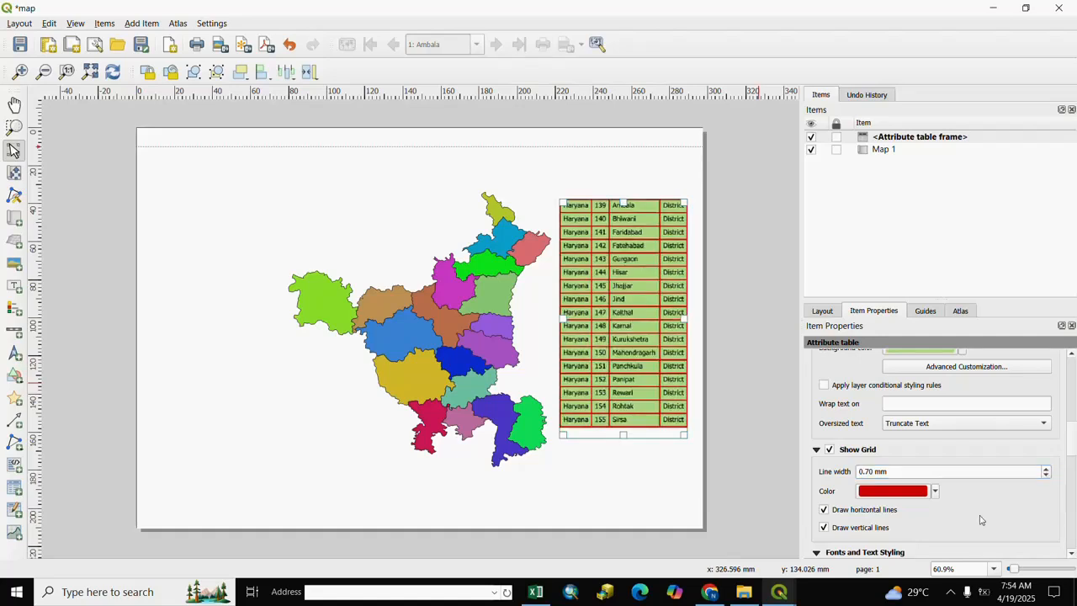
pyautogui.click(627, 459)
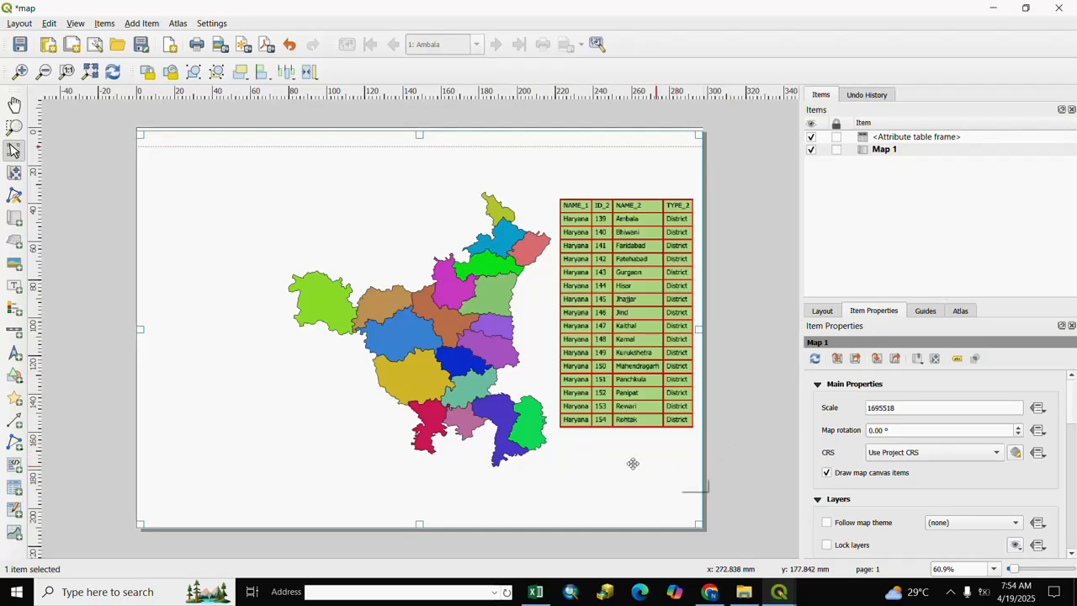
# Lock the attribute table frame and test whether it can still be selected on the page
pyautogui.click(618, 378)
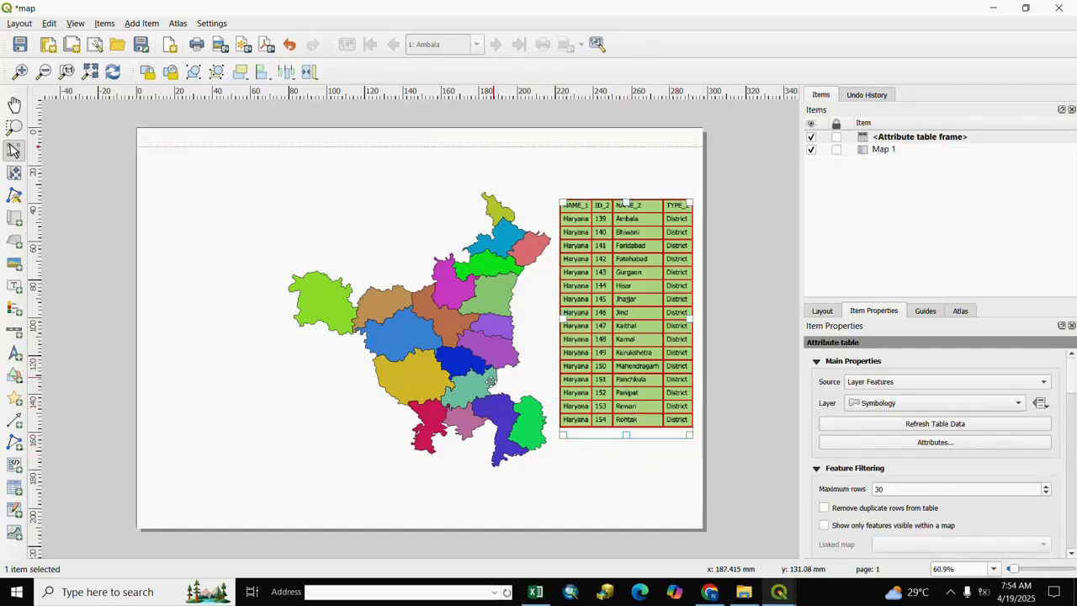
pyautogui.click(836, 138)
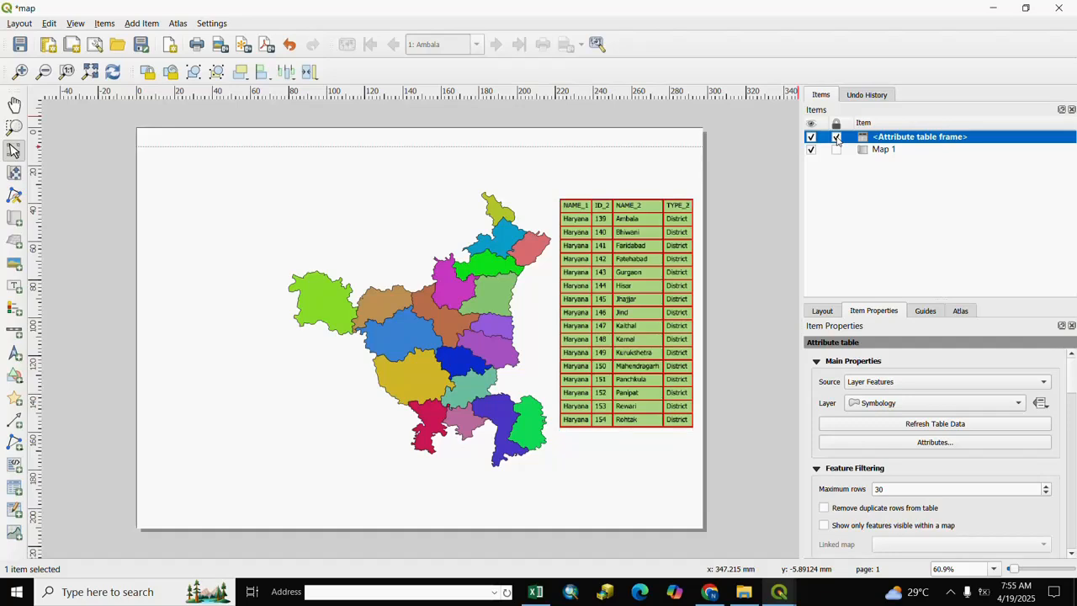
pyautogui.click(627, 312)
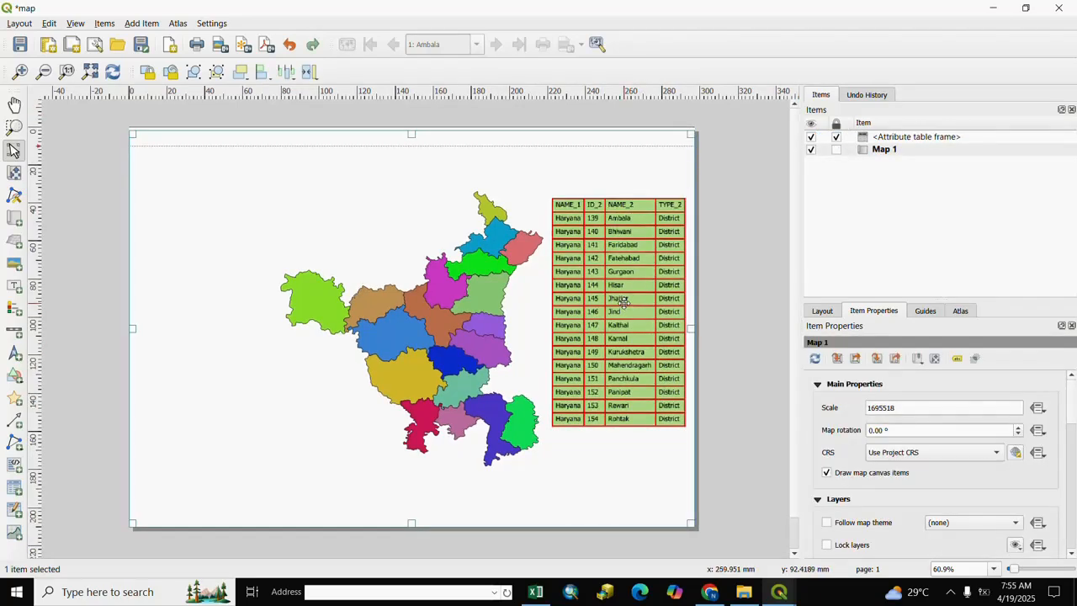
pyautogui.click(719, 303)
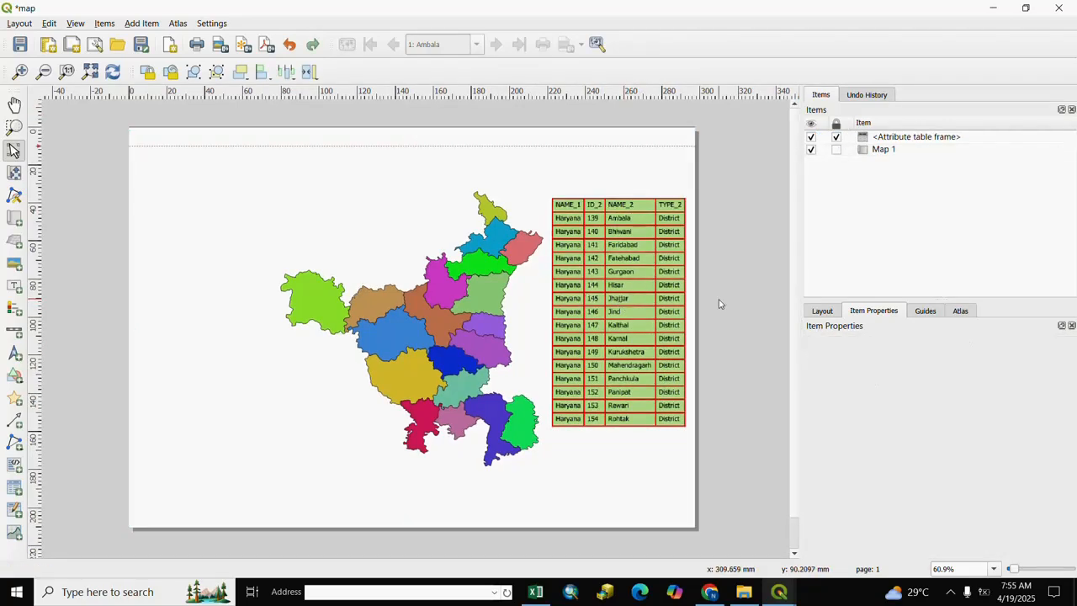
# Unlock the attribute table frame, shift it slightly upward on the page, and lock it again
pyautogui.click(836, 138)
pyautogui.click(614, 312)
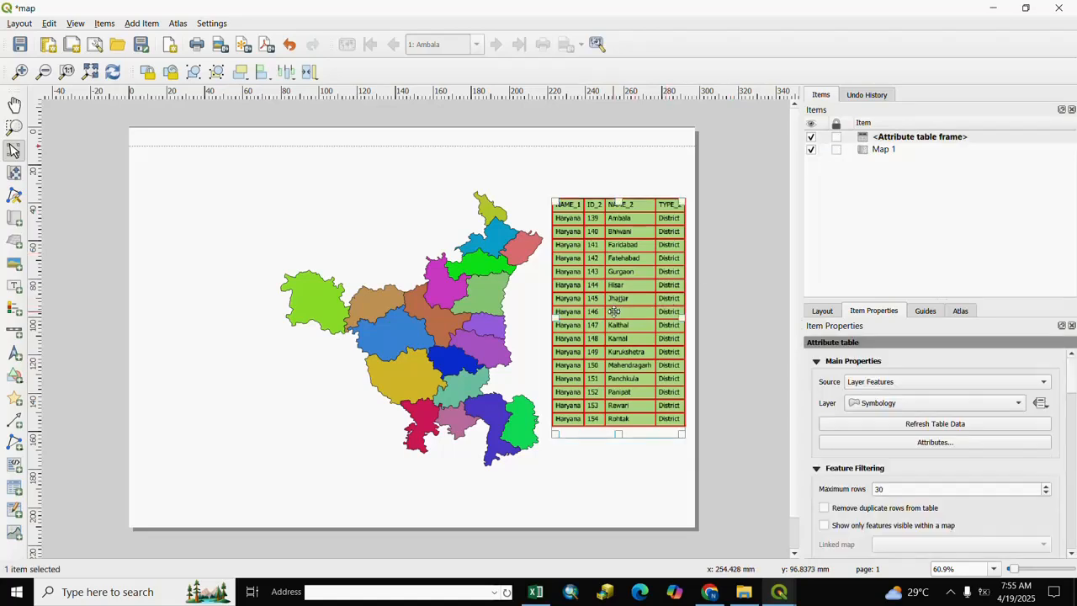
pyautogui.moveTo(614, 311)
pyautogui.mouseDown()
pyautogui.moveTo(600, 276)
pyautogui.moveTo(612, 298)
pyautogui.mouseUp()
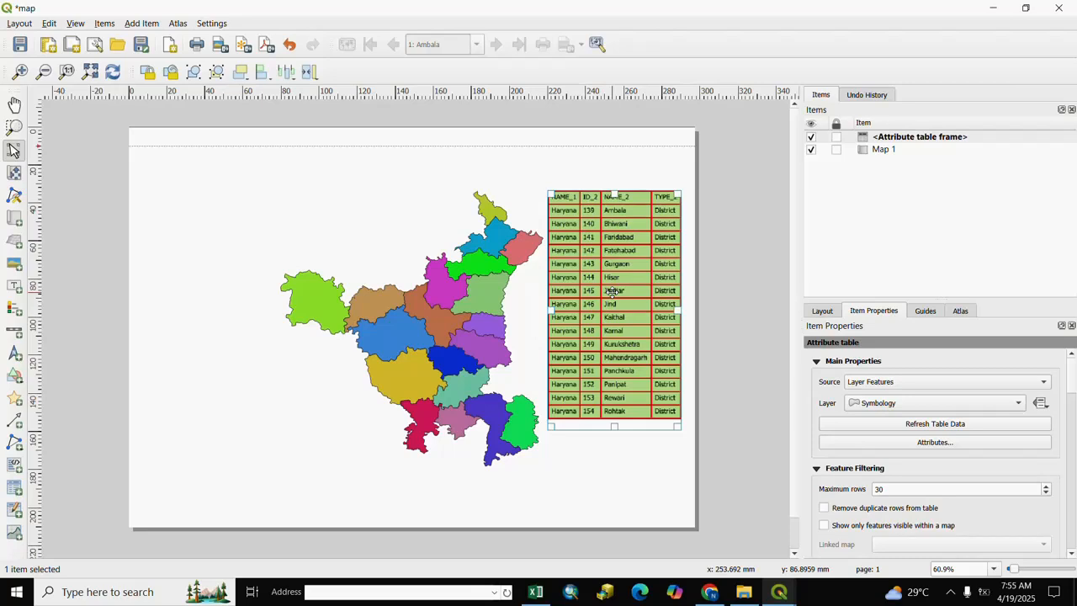
pyautogui.click(836, 137)
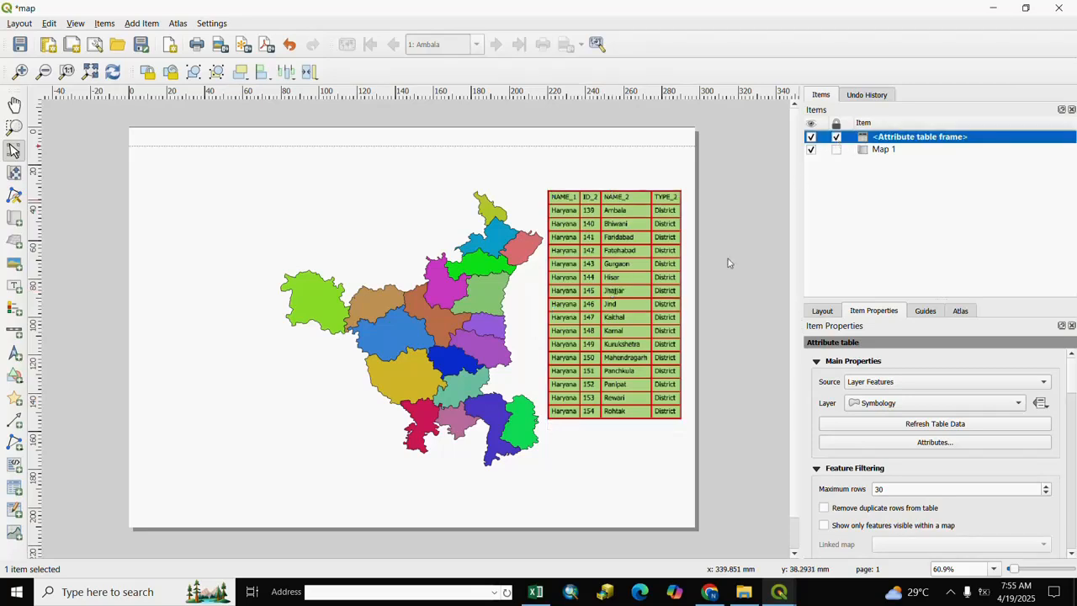
# Try moving Map 1 on the page, restore its original position, and lock it
pyautogui.click(692, 330)
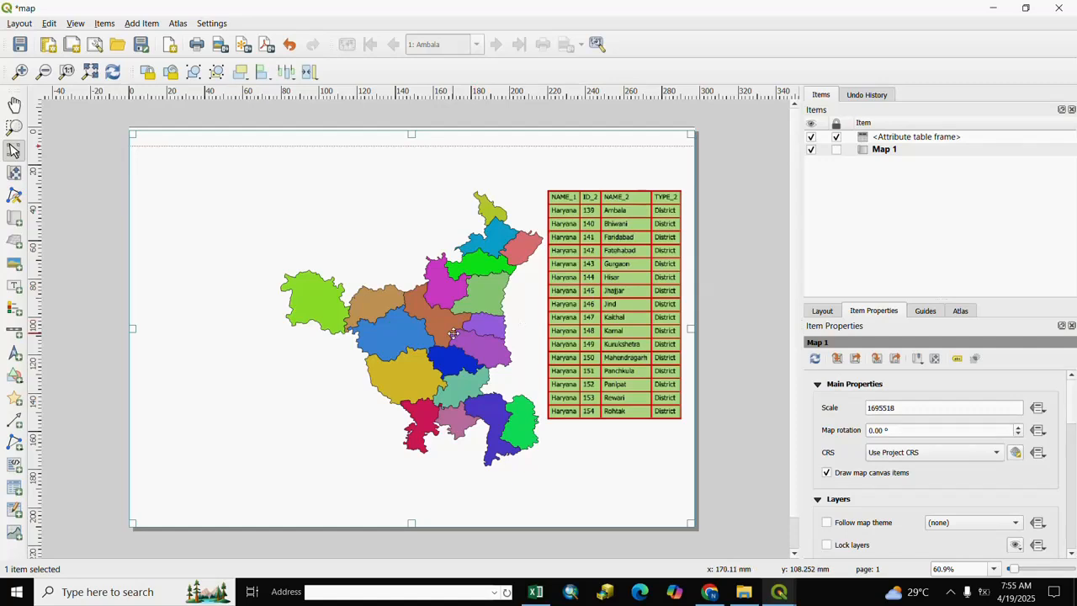
pyautogui.moveTo(454, 334)
pyautogui.mouseDown()
pyautogui.moveTo(461, 345)
pyautogui.moveTo(459, 278)
pyautogui.moveTo(458, 330)
pyautogui.mouseUp()
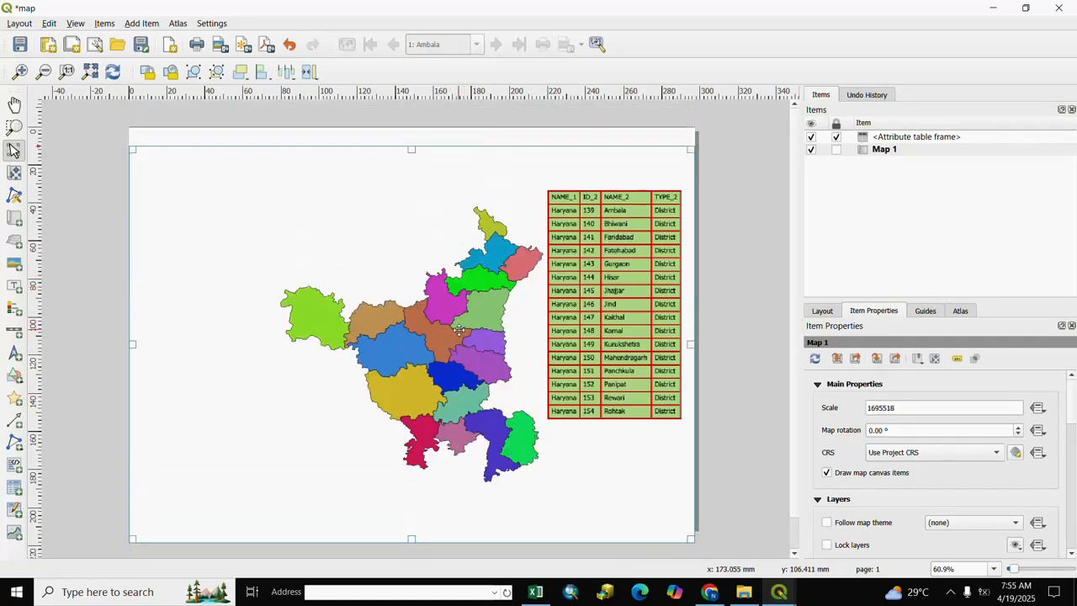
pyautogui.hotkey('ctrl', 'z')
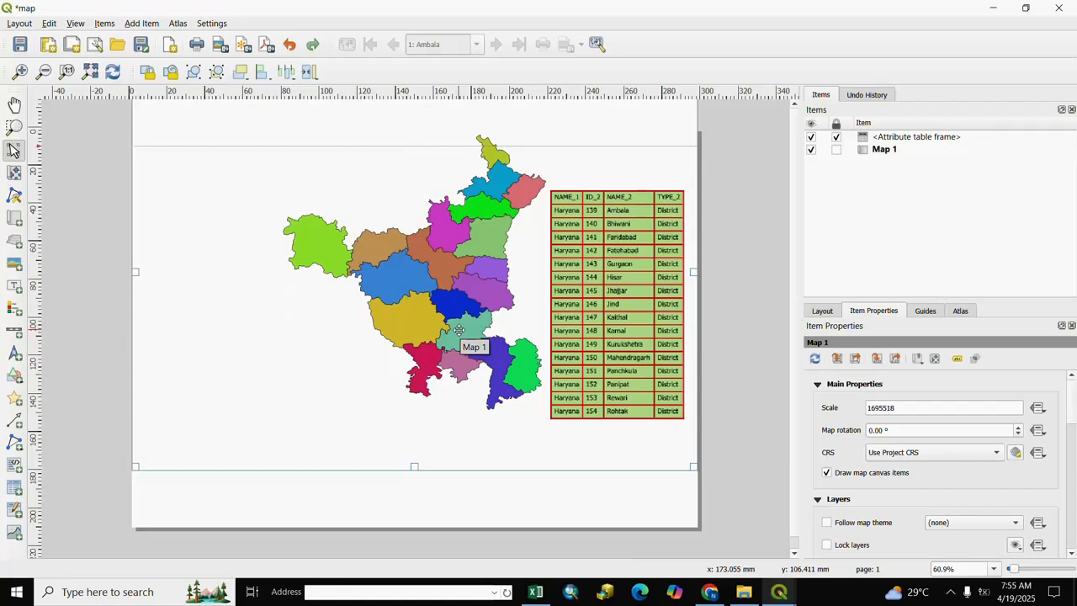
pyautogui.hotkey('ctrl', 'shift', 'z')
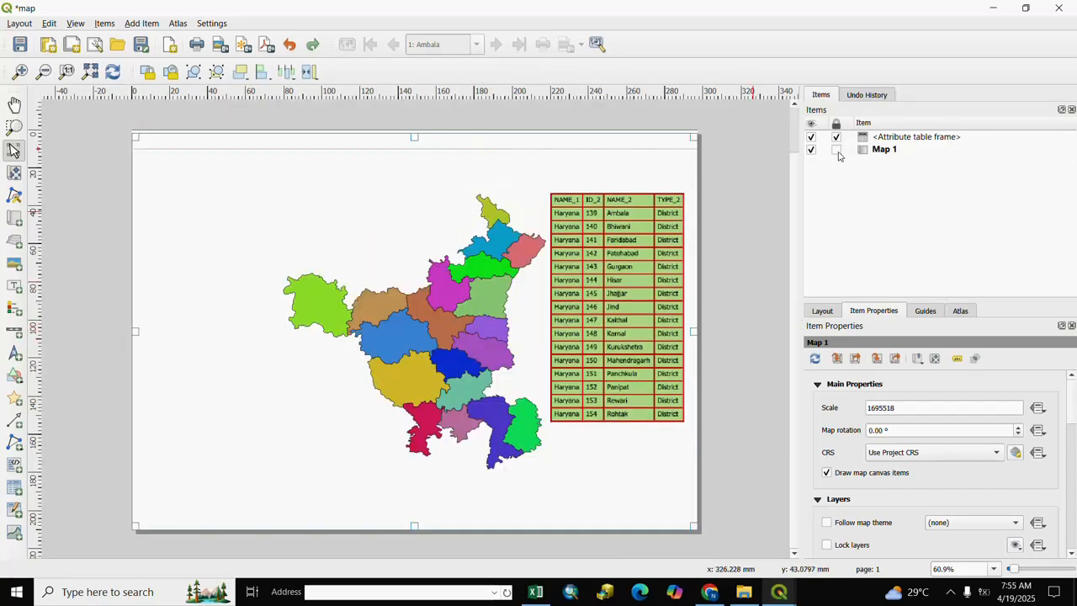
pyautogui.click(837, 151)
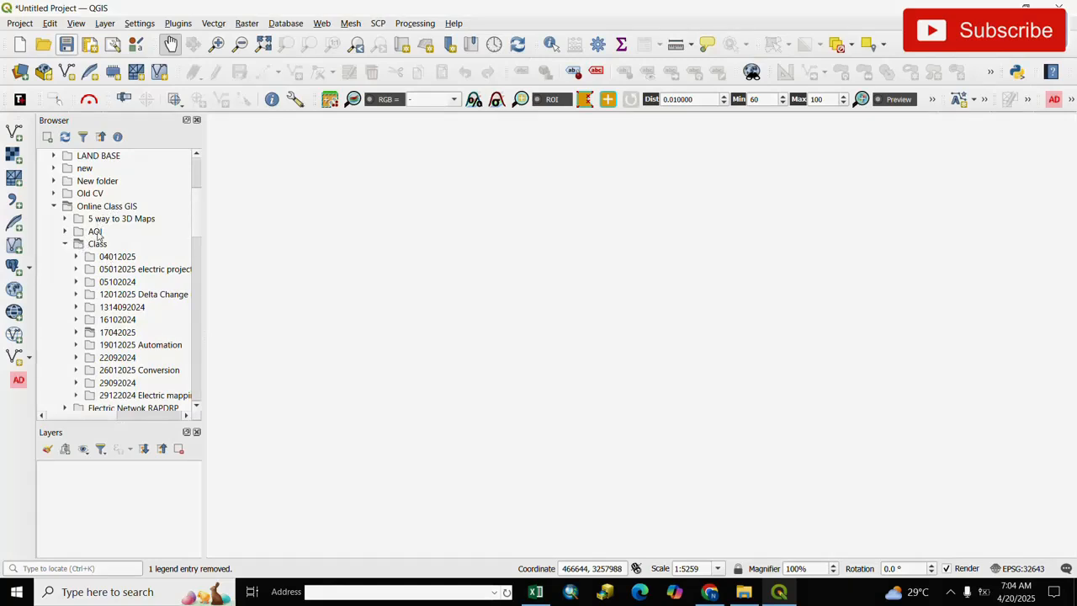
# Add the raster Power_Project_Image.tif from D:/Online Class GIS/Class/17042025/Image to the map canvas
pyautogui.scroll(4, 100, 227)
pyautogui.click(96, 209)
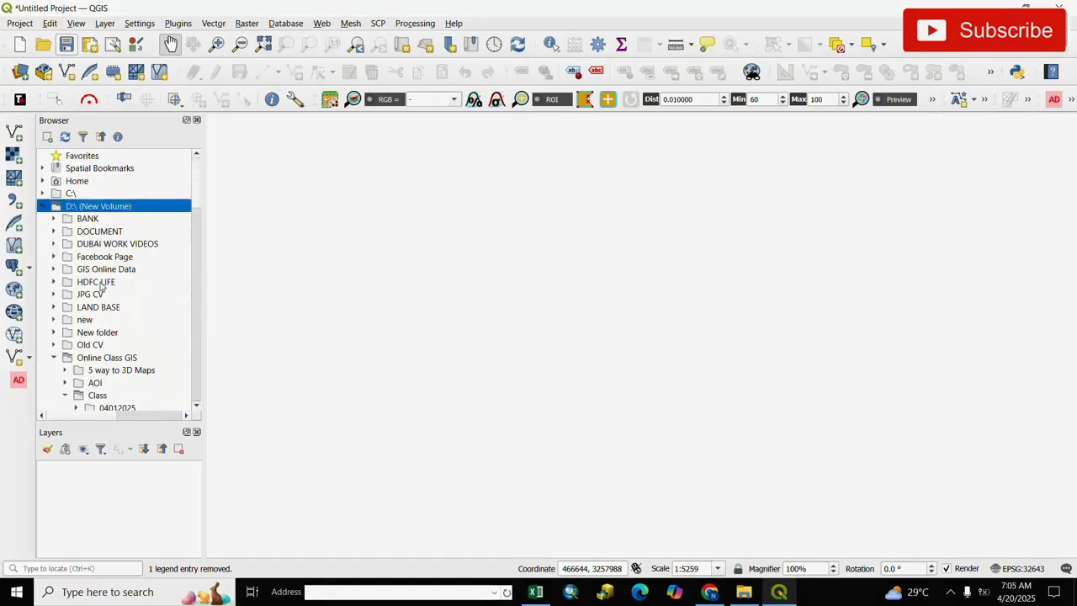
pyautogui.scroll(-1, 101, 286)
pyautogui.click(106, 320)
pyautogui.scroll(-4, 136, 355)
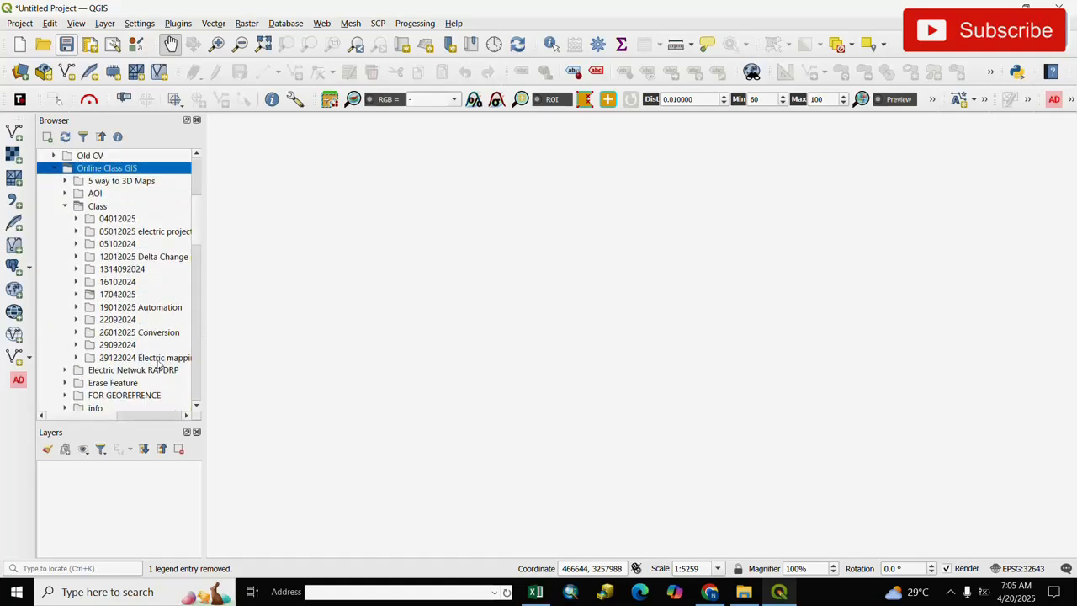
pyautogui.click(75, 294)
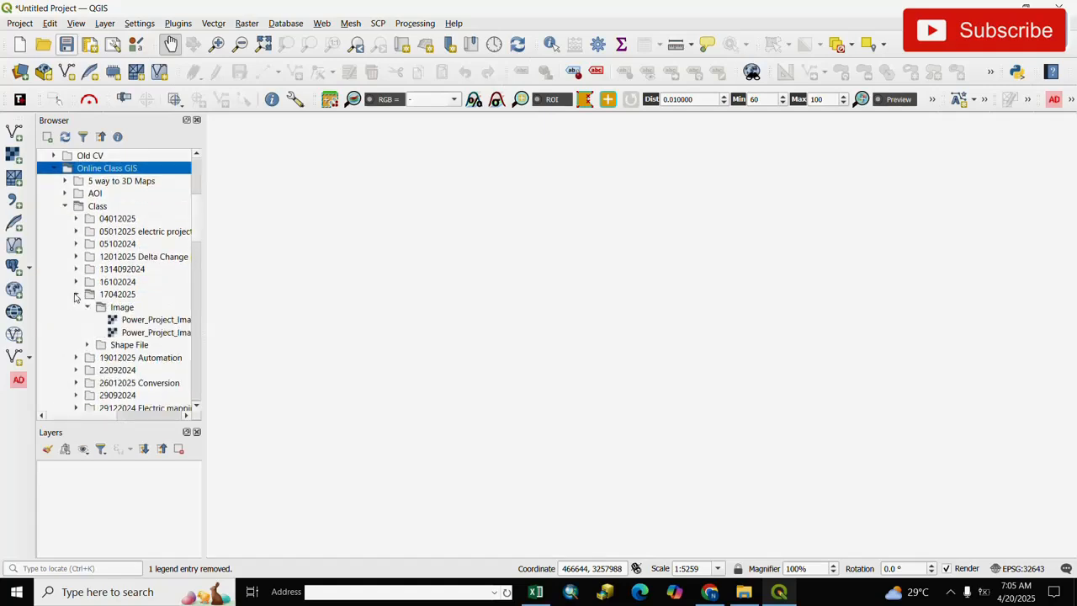
pyautogui.click(128, 310)
pyautogui.click(139, 320)
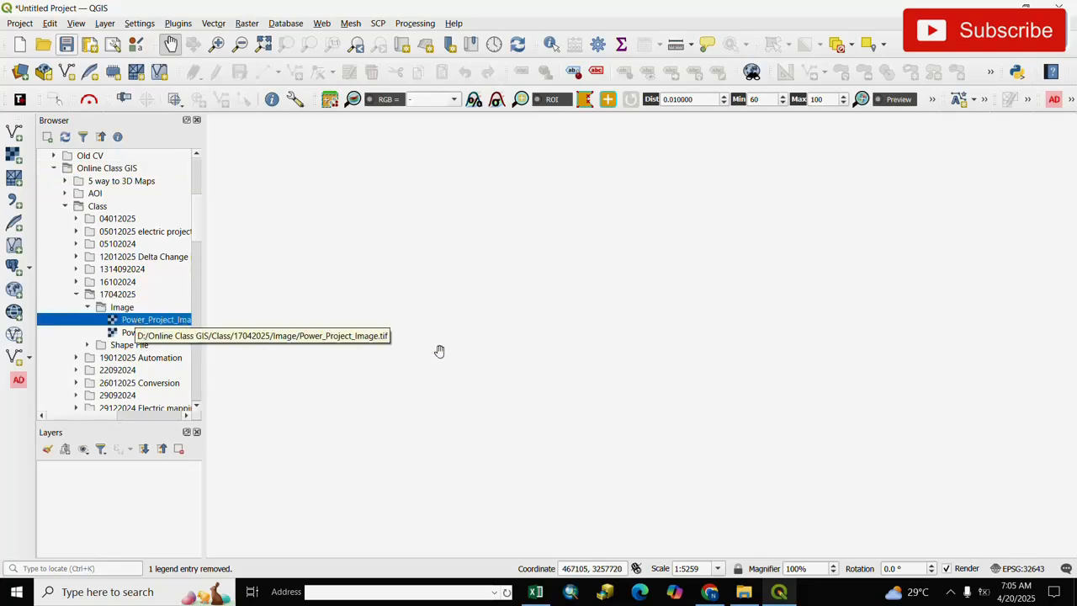
pyautogui.moveTo(147, 327); pyautogui.dragTo(433, 327)
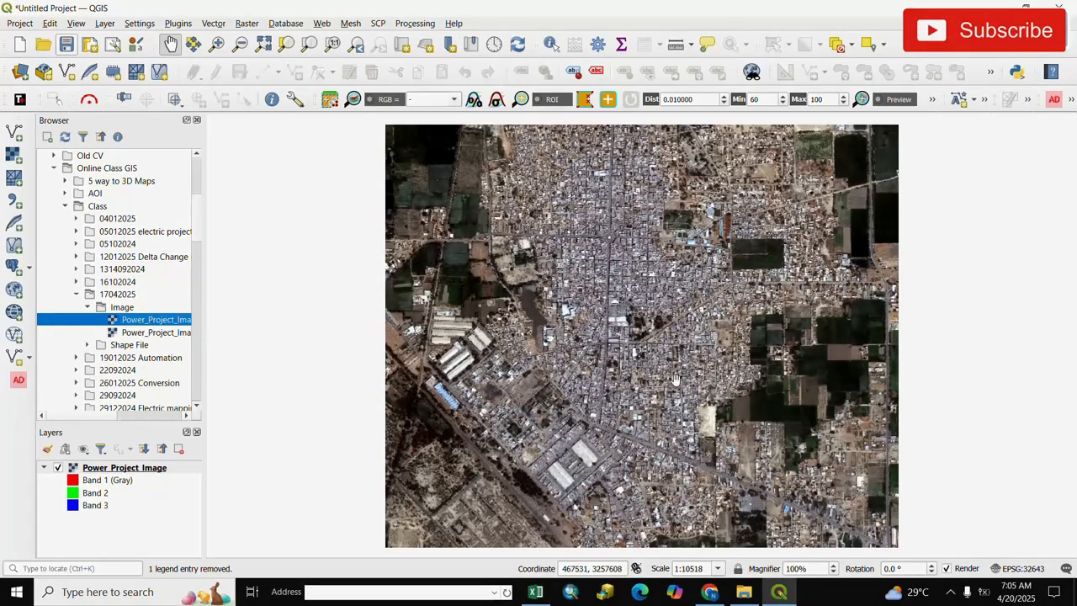
# Examine the Power_Project_Image raster from its full extent down to individual pixels and back
pyautogui.moveTo(662, 387); pyautogui.dragTo(594, 401)
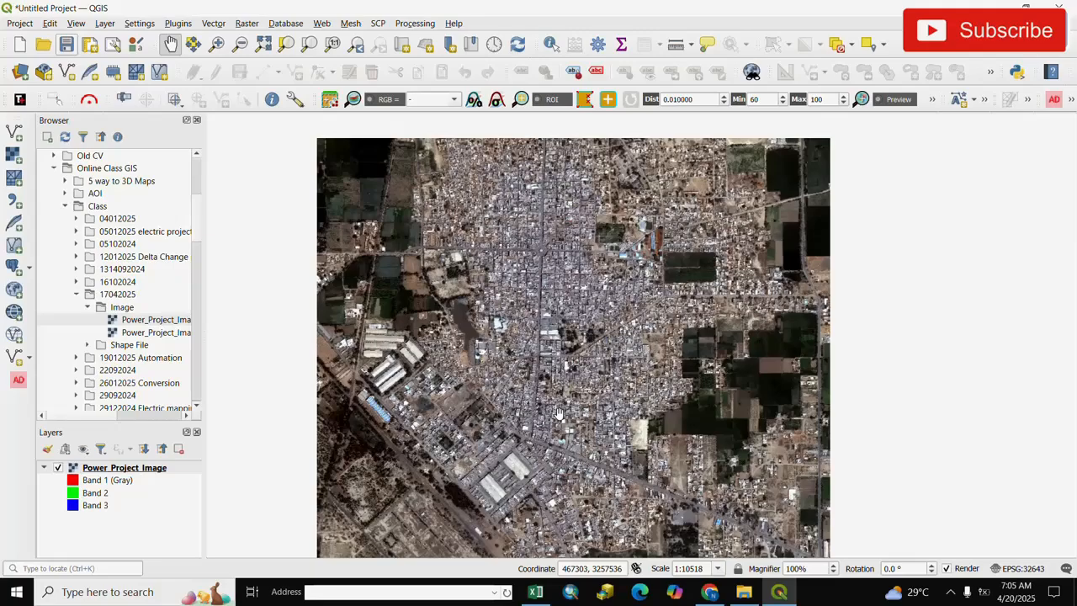
pyautogui.scroll(-1, 556, 403)
pyautogui.scroll(1, 554, 395)
pyautogui.scroll(8, 553, 391)
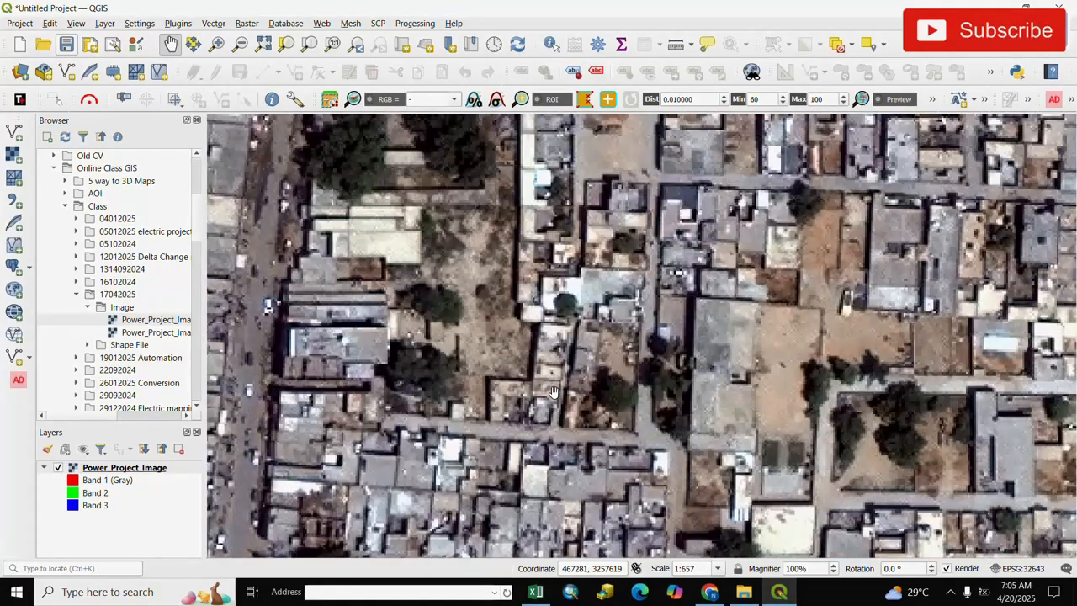
pyautogui.scroll(3, 554, 391)
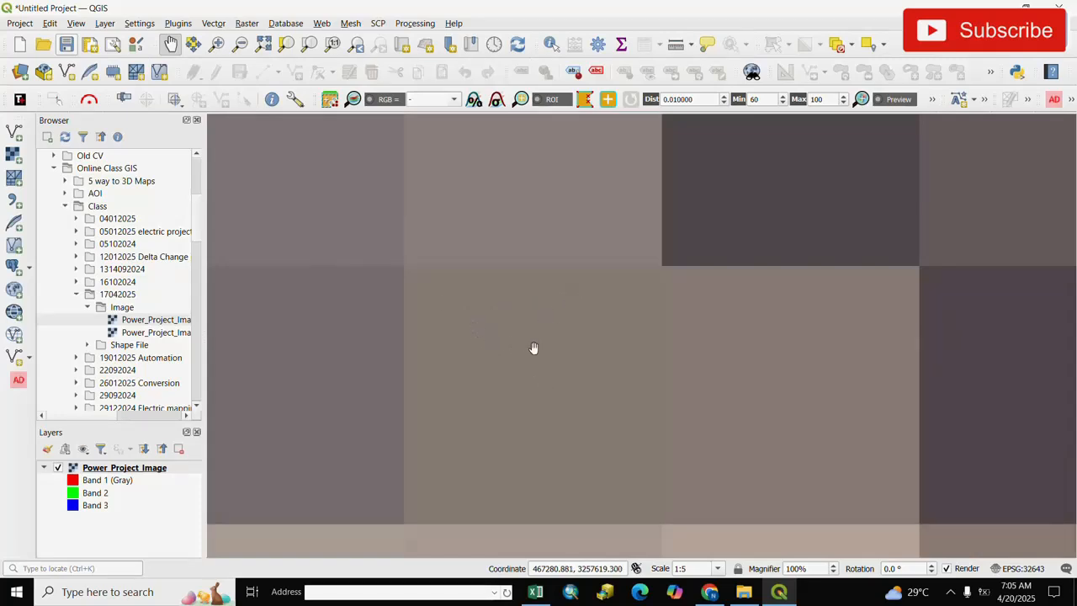
pyautogui.scroll(-3, 537, 354)
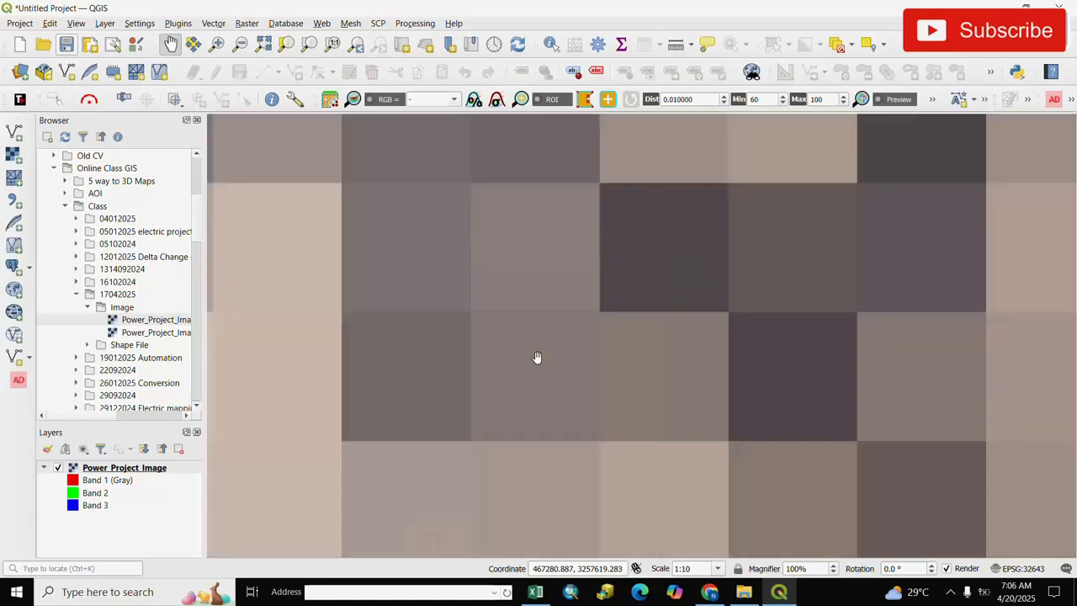
pyautogui.scroll(-9, 537, 358)
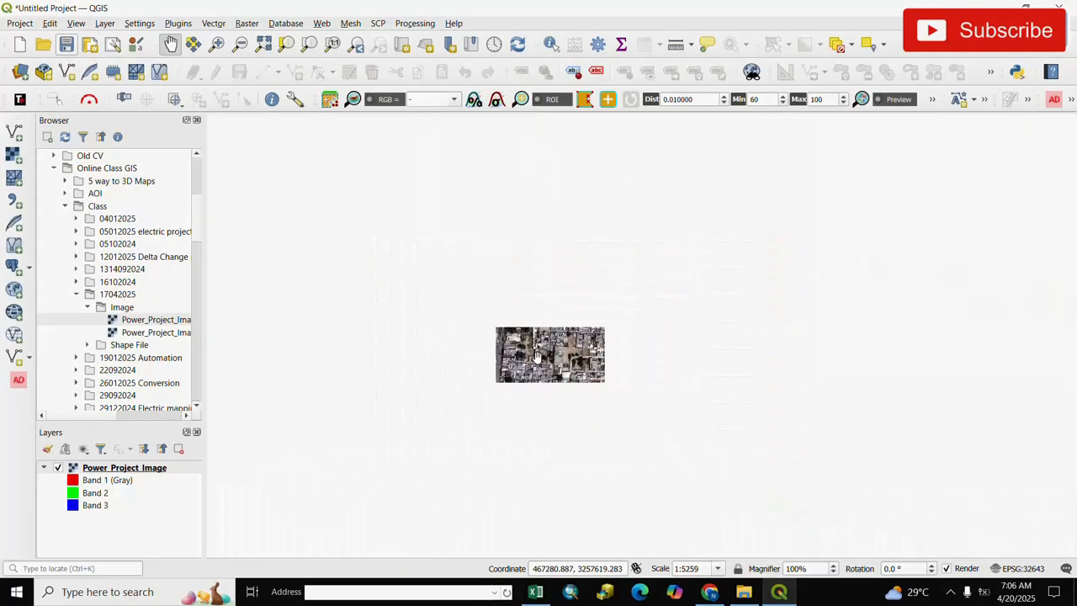
pyautogui.scroll(2, 537, 358)
pyautogui.scroll(-2, 536, 358)
pyautogui.scroll(1, 536, 357)
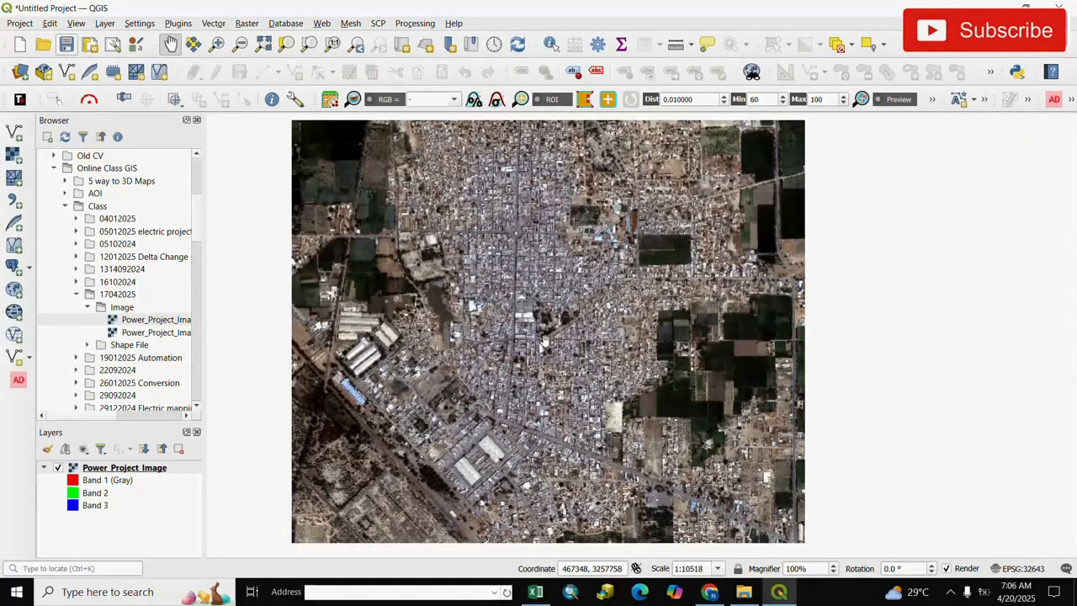
pyautogui.moveTo(544, 362); pyautogui.dragTo(585, 300)
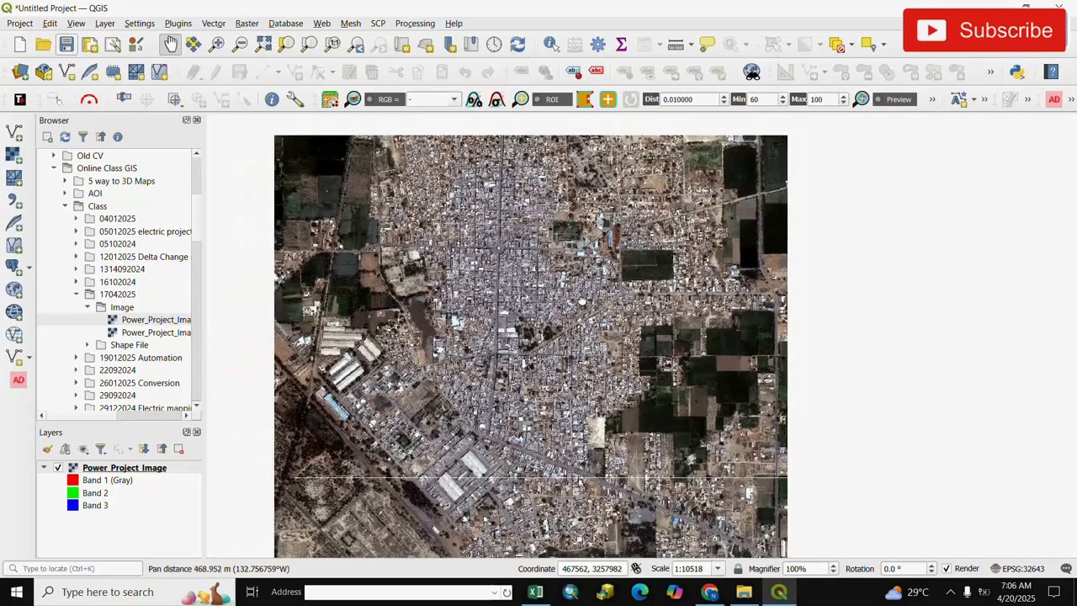
# Start a new shapefile layer and set its file name to Line in the 17042025 class folder
pyautogui.click(105, 23)
pyautogui.moveTo(149, 59)
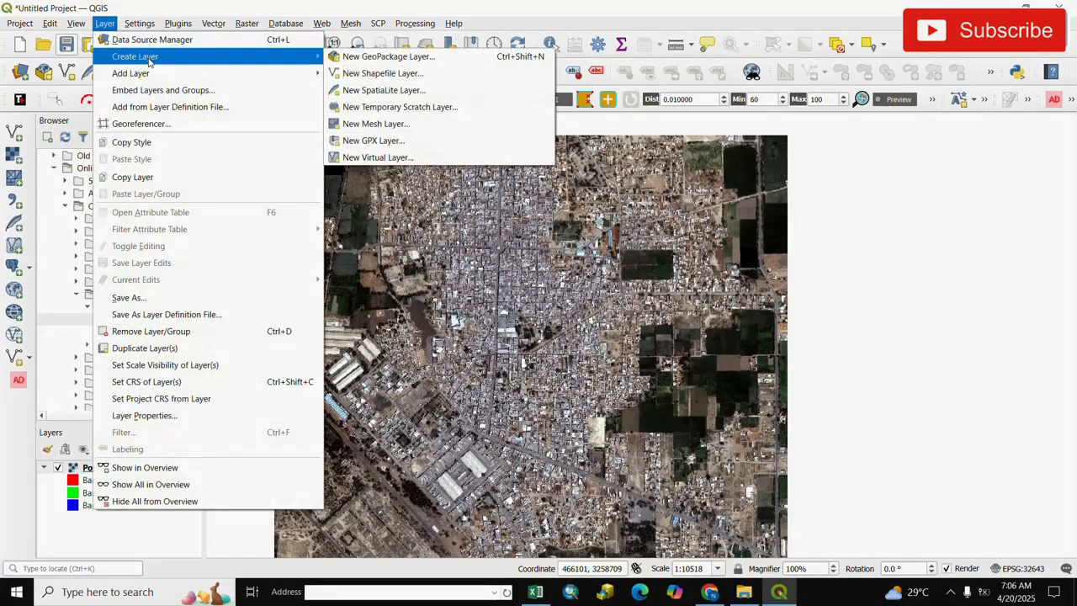
pyautogui.click(384, 75)
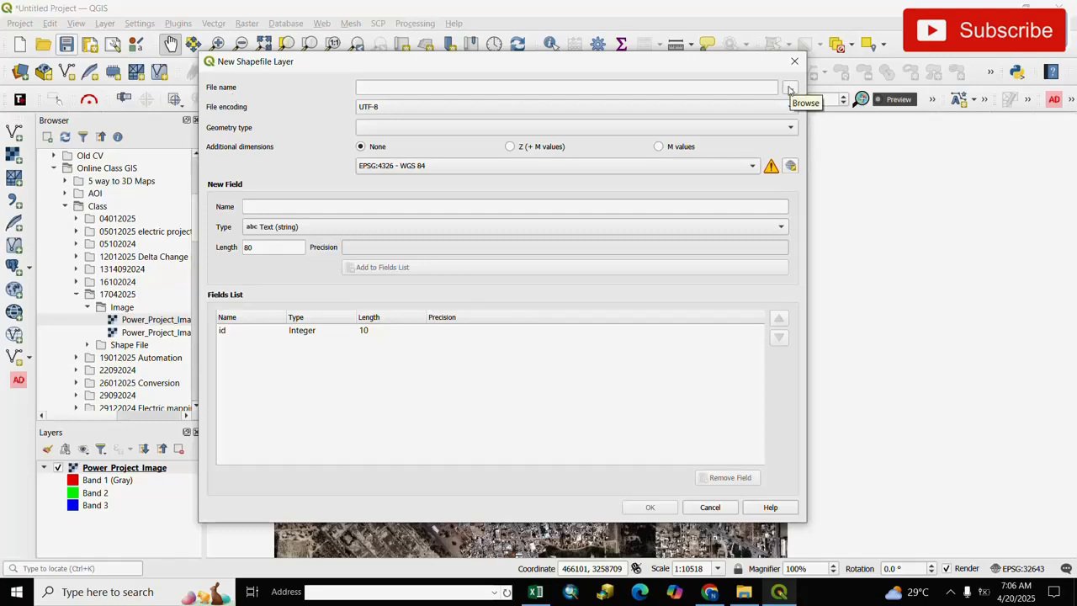
pyautogui.click(790, 88)
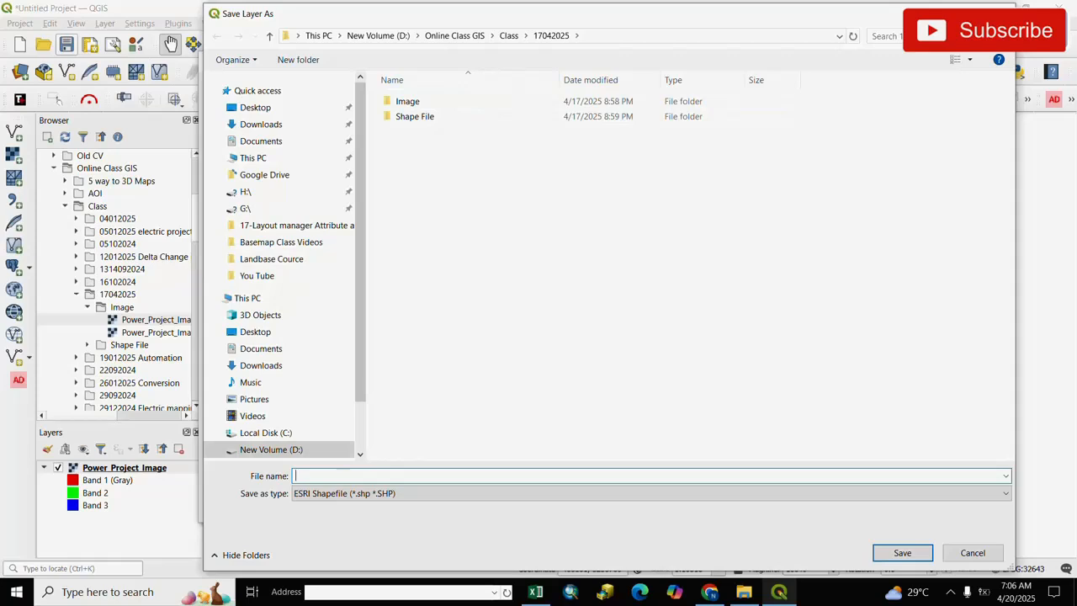
pyautogui.click(611, 40)
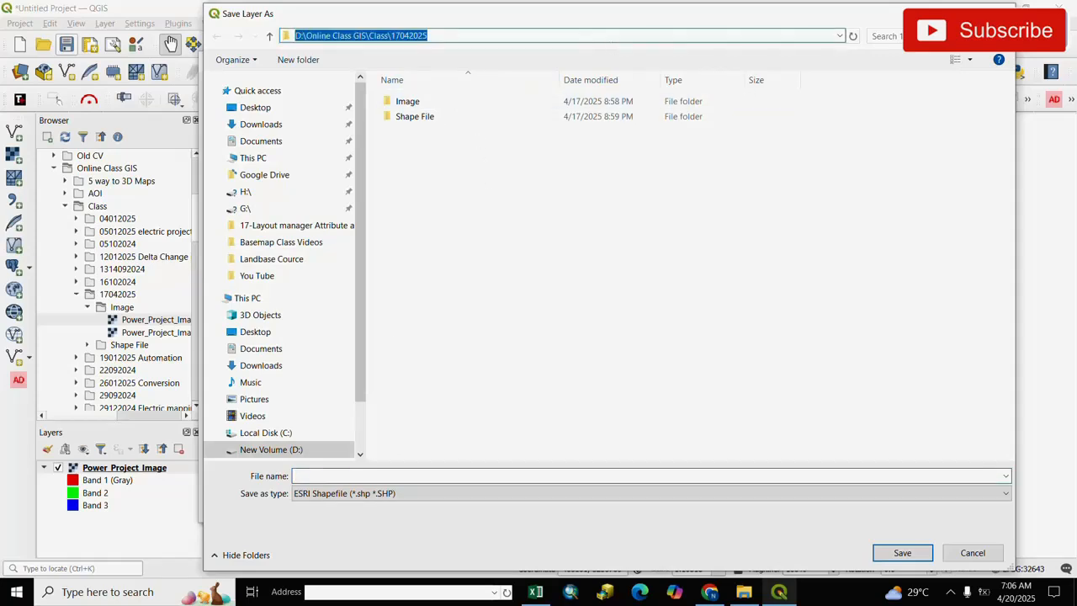
pyautogui.click(378, 476)
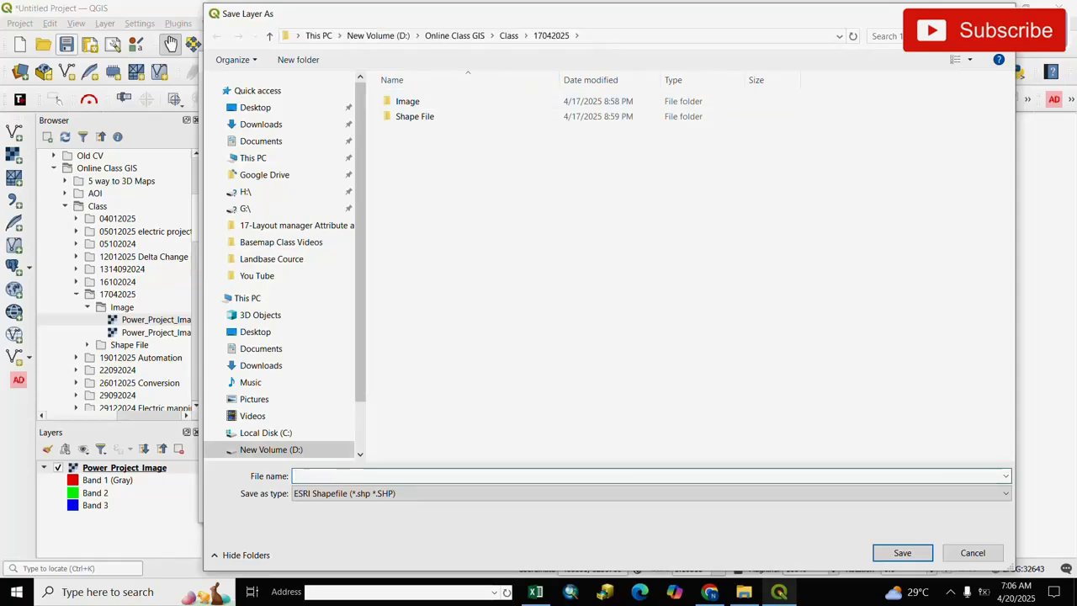
pyautogui.write('Line')
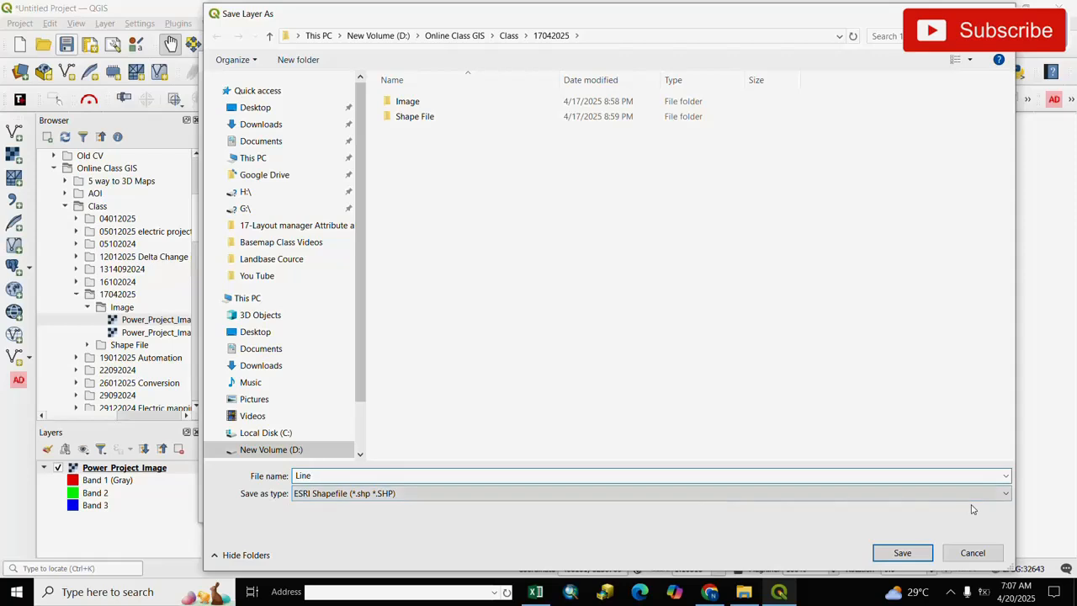
pyautogui.click(899, 553)
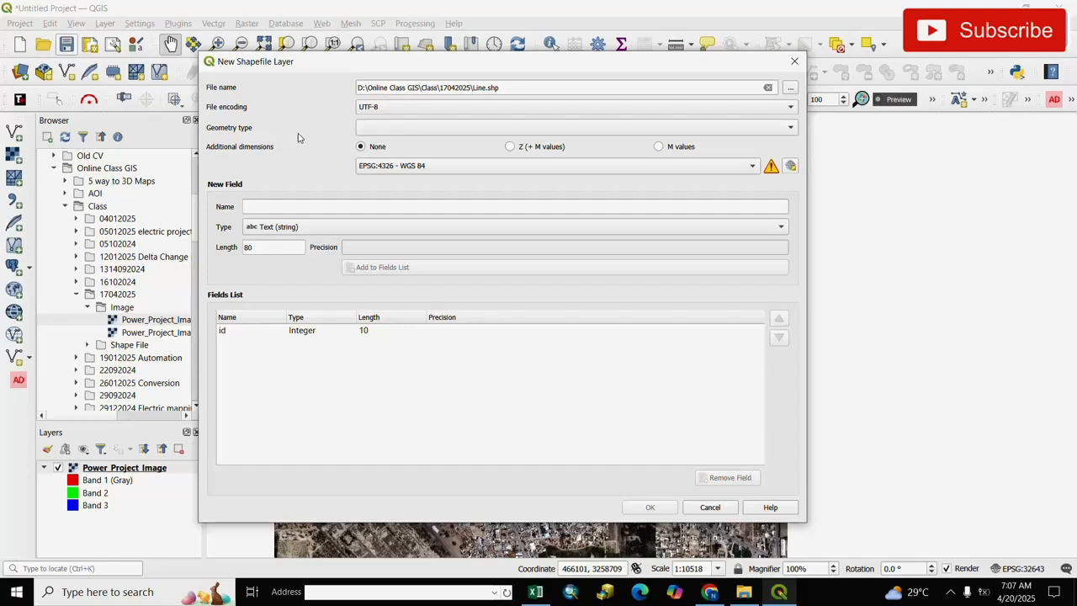
# Set the new shapefile's geometry type to LineString and its CRS to the project CRS EPSG:32643 - WGS 84 / UTM zone 43N
pyautogui.click(792, 131)
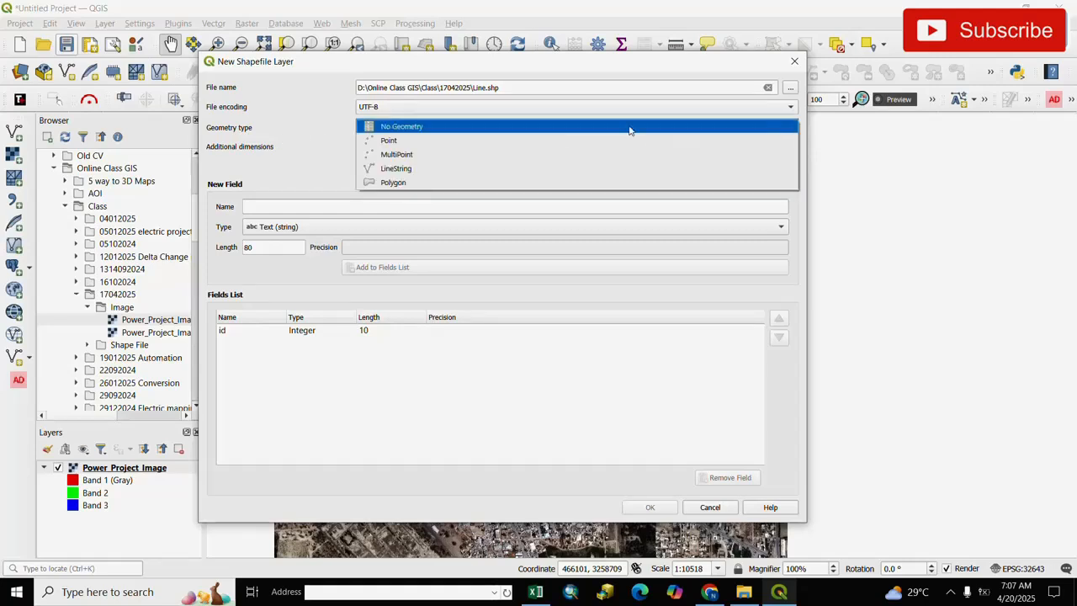
pyautogui.click(392, 169)
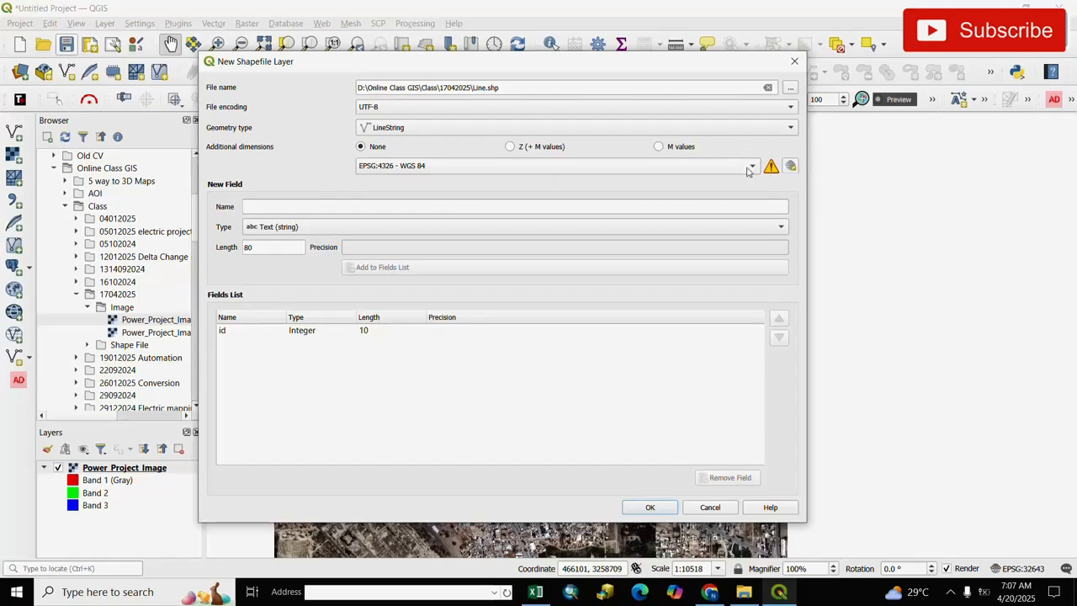
pyautogui.click(753, 167)
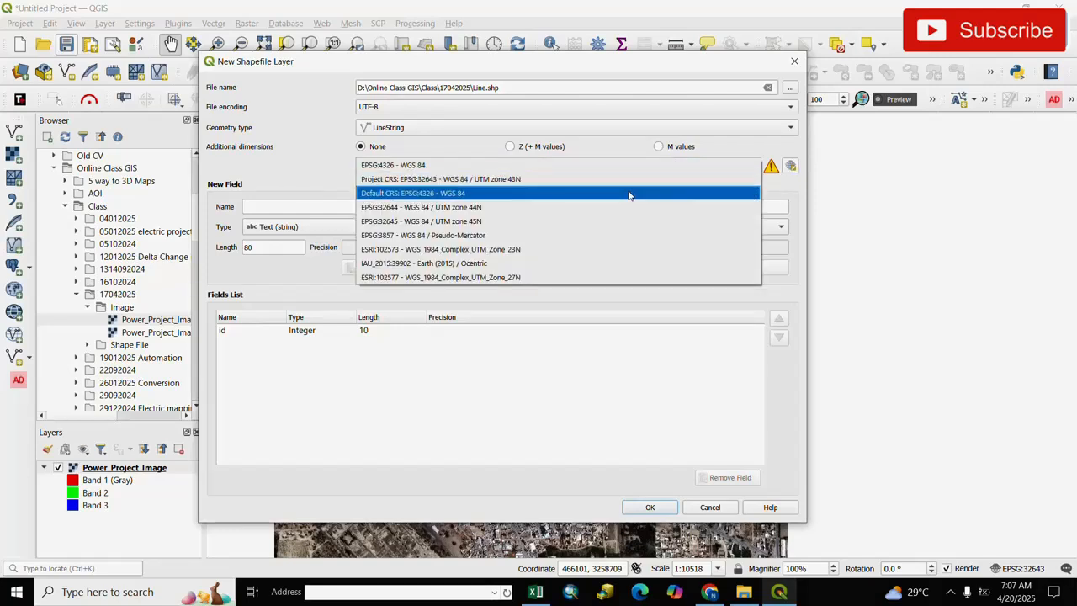
pyautogui.click(471, 180)
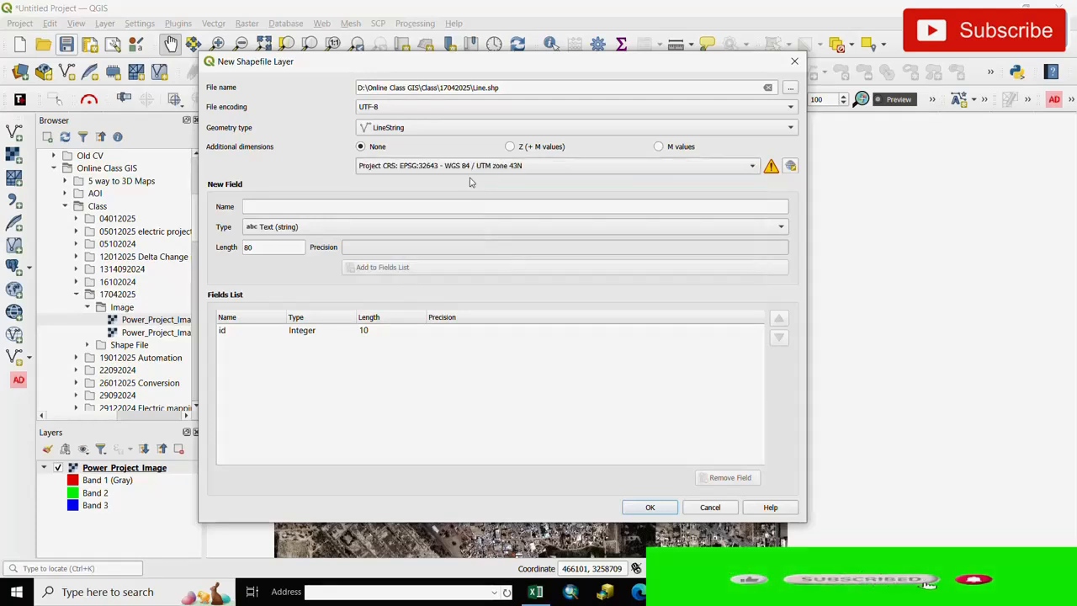
pyautogui.click(790, 167)
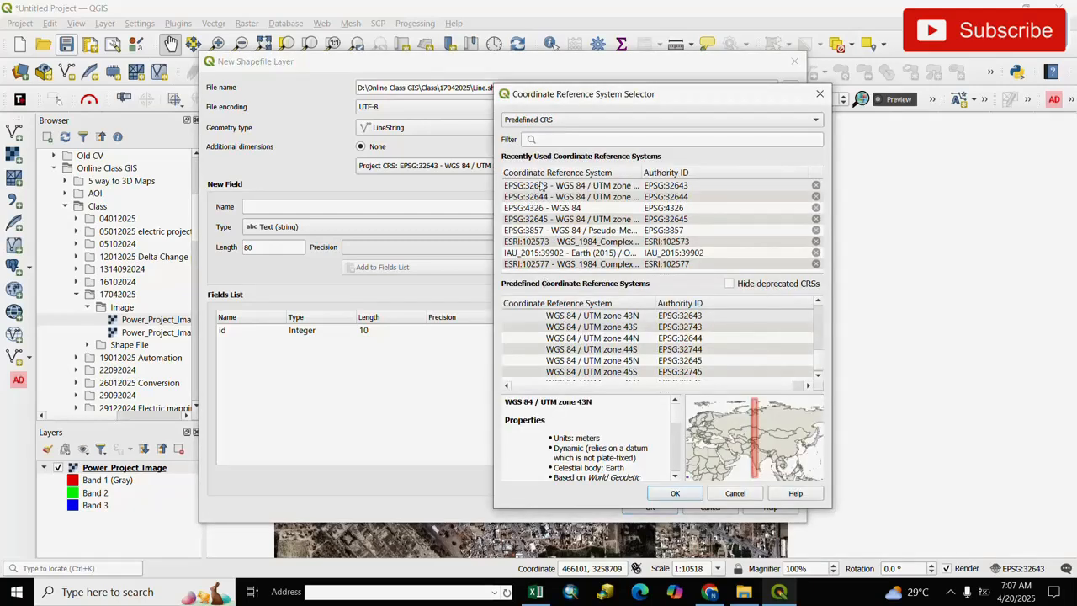
pyautogui.click(541, 139)
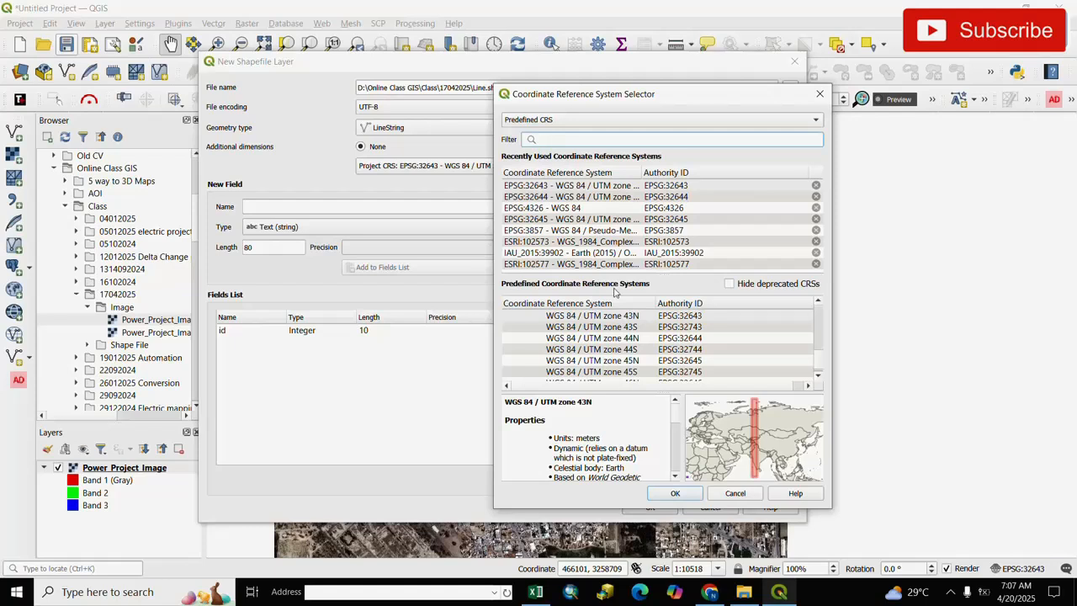
pyautogui.click(819, 93)
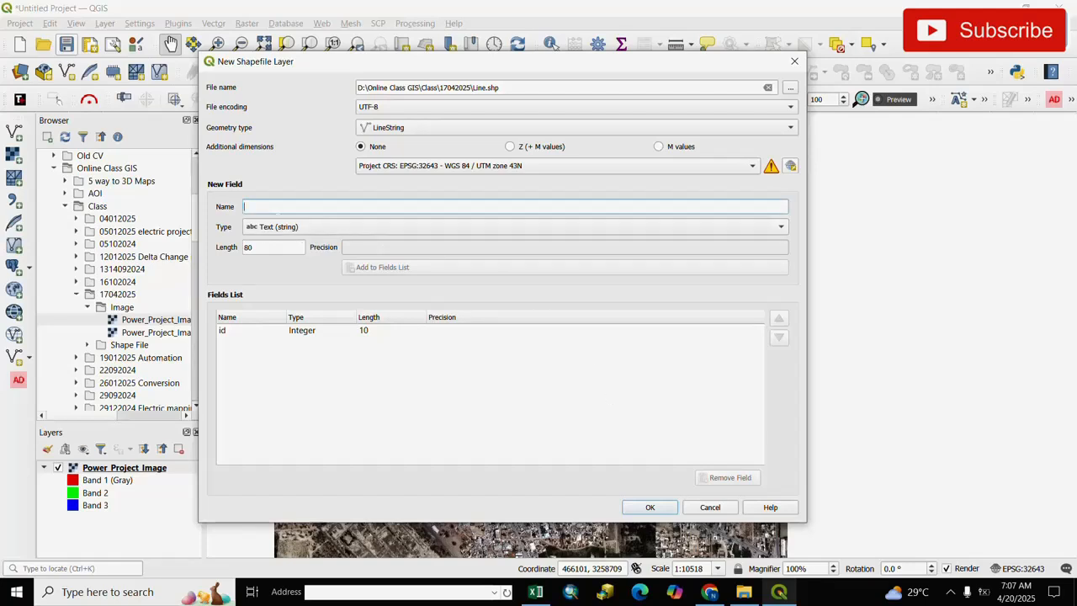
# Add a text field named Lenth with length 80, create the Line shapefile, and select its layer
pyautogui.write('Lenth')
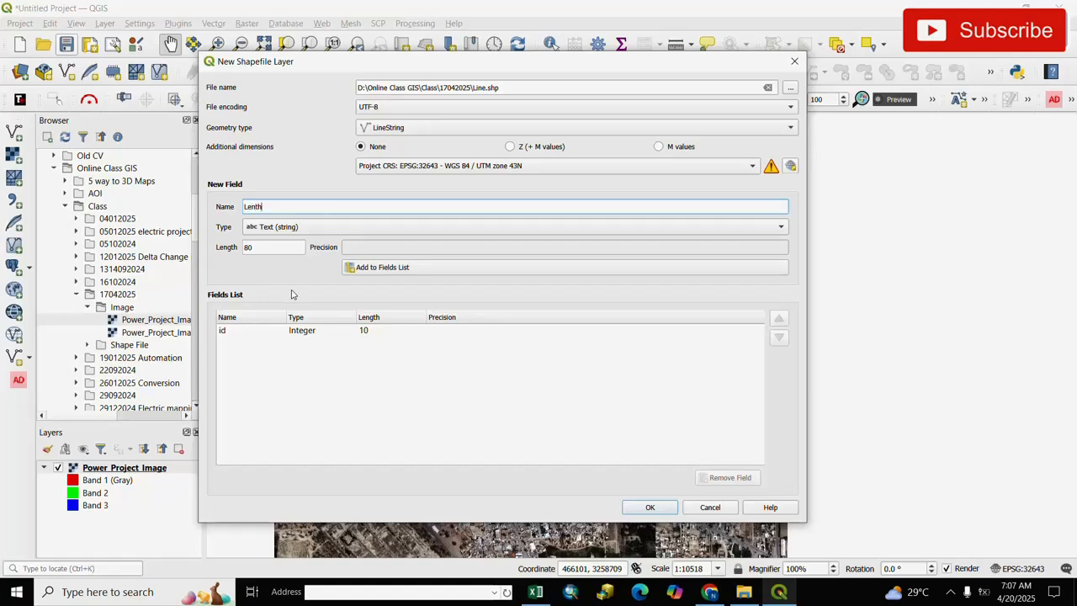
pyautogui.click(271, 248)
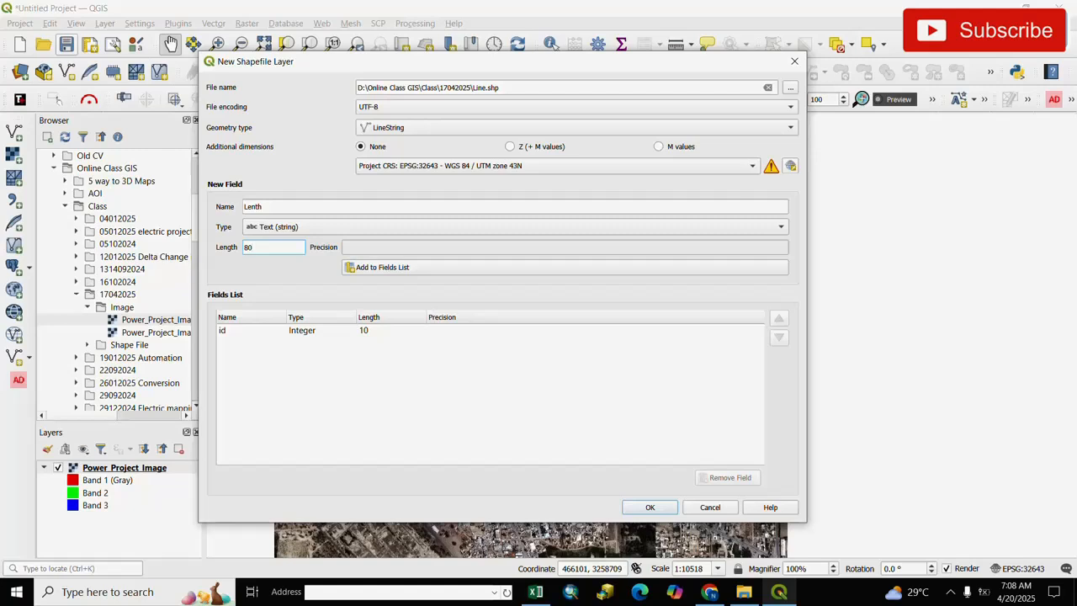
pyautogui.click(392, 270)
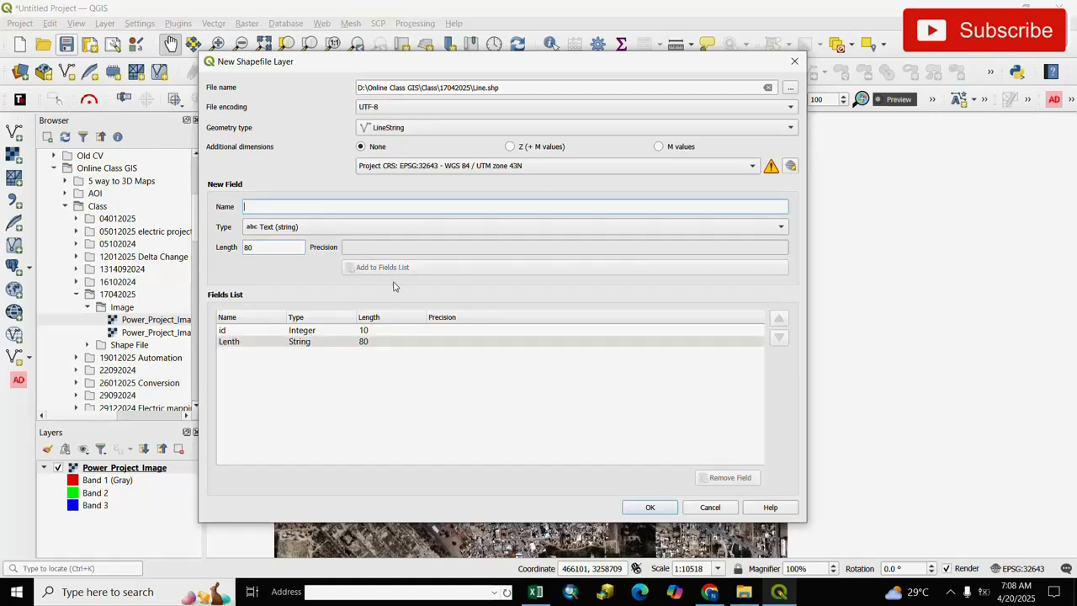
pyautogui.click(650, 508)
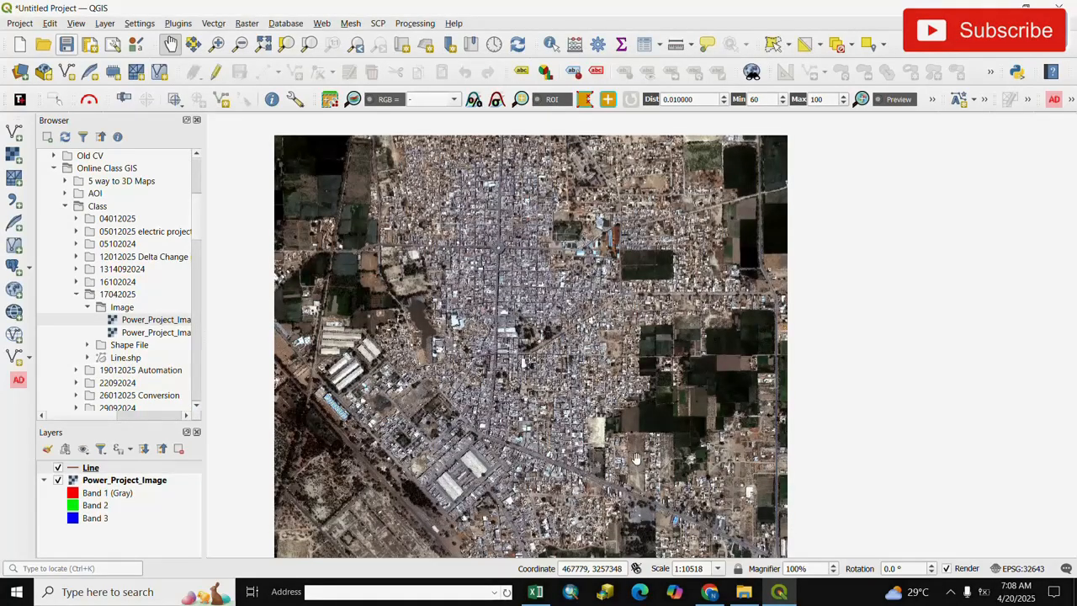
pyautogui.click(87, 469)
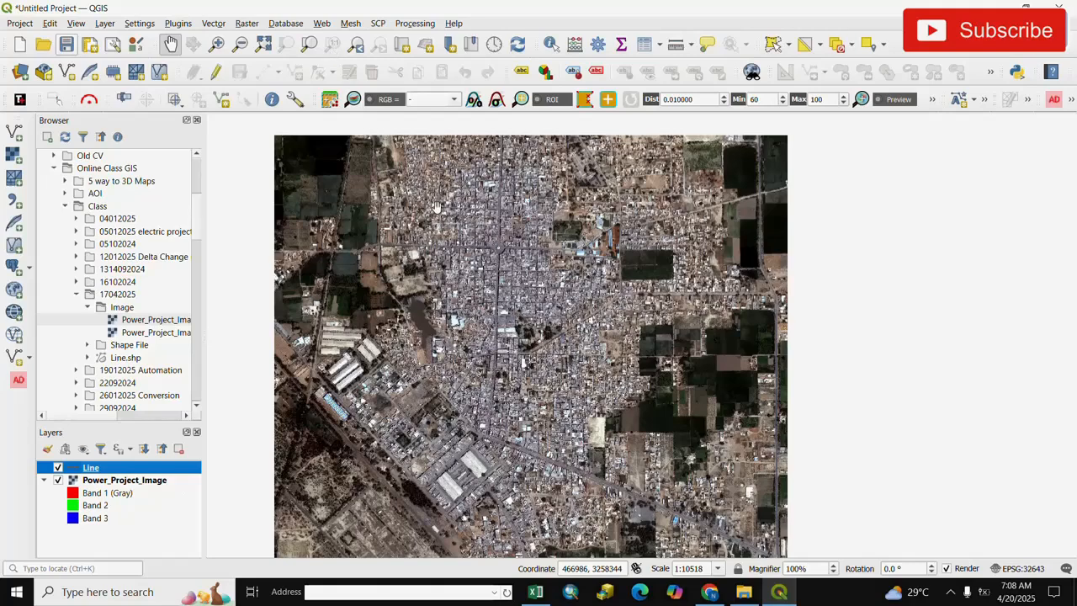
# Start a new shapefile layer and set its file name to Point in the 17042025 class folder
pyautogui.click(105, 23)
pyautogui.moveTo(243, 60)
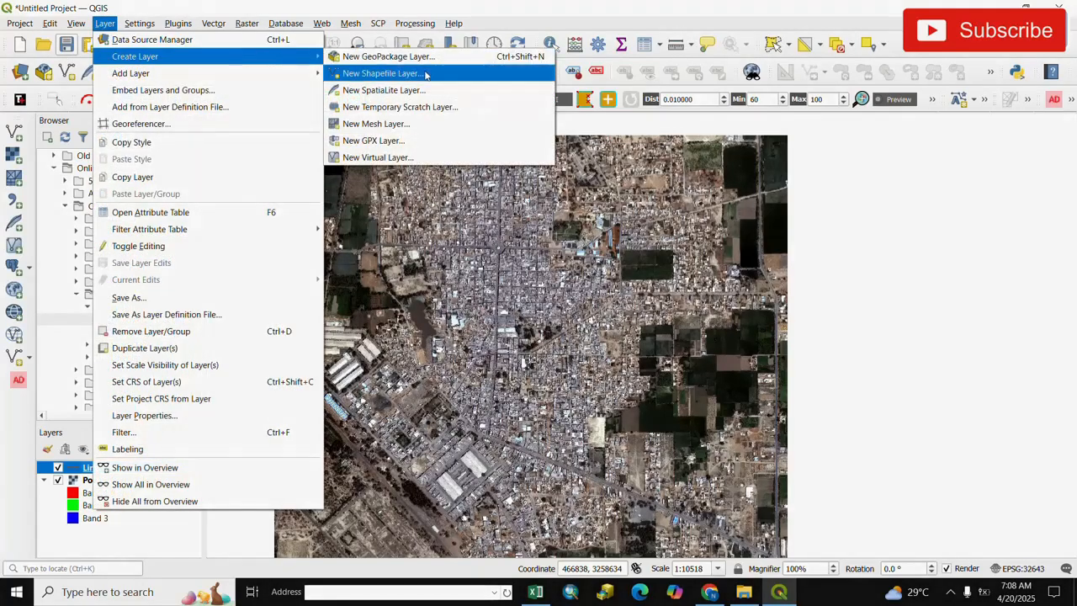
pyautogui.click(384, 74)
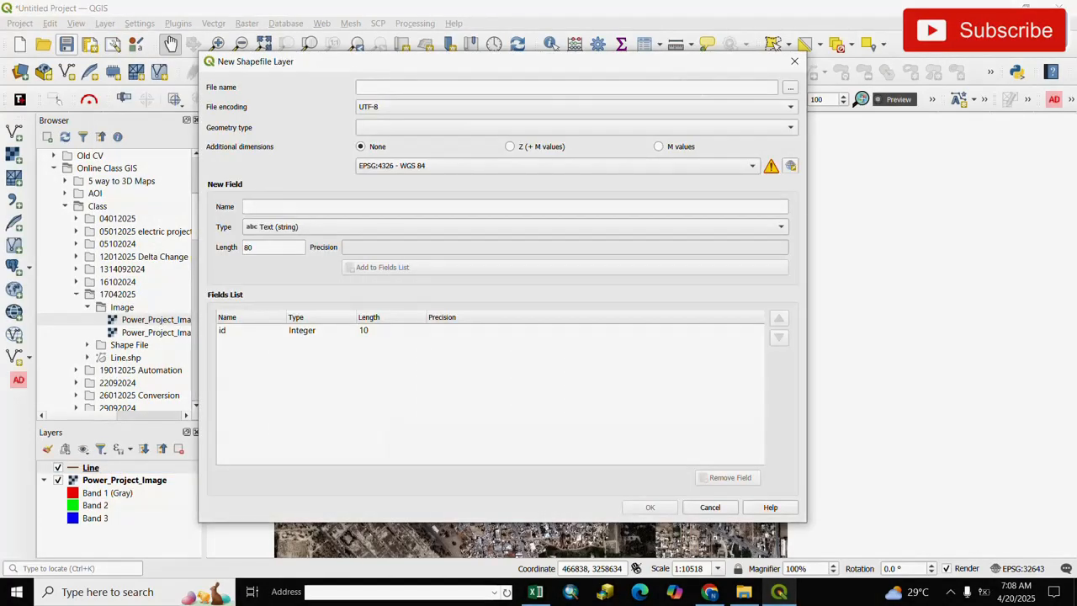
pyautogui.click(790, 88)
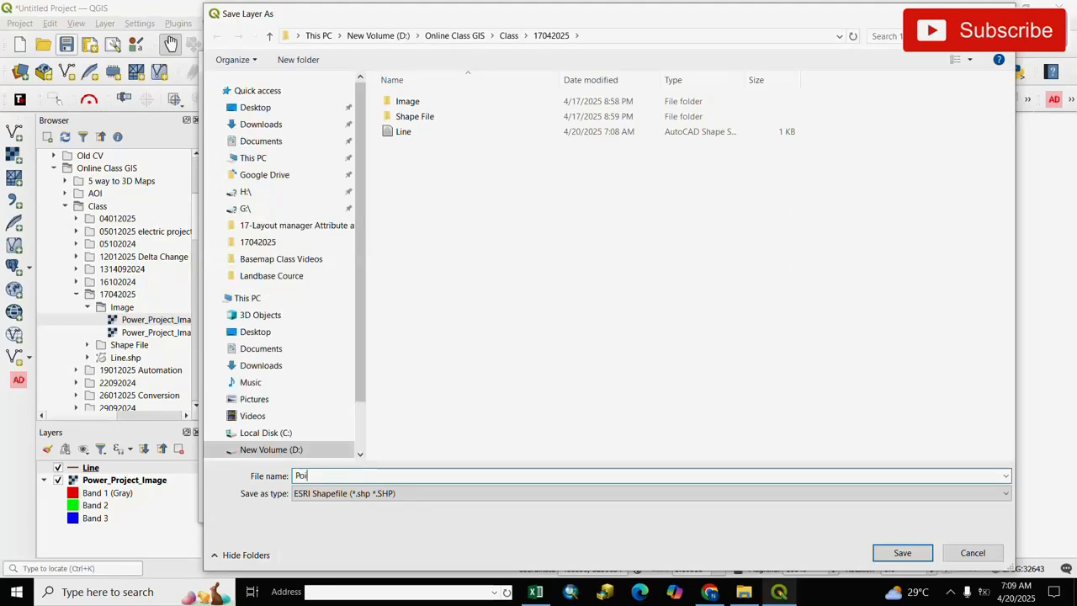
pyautogui.write('nt')
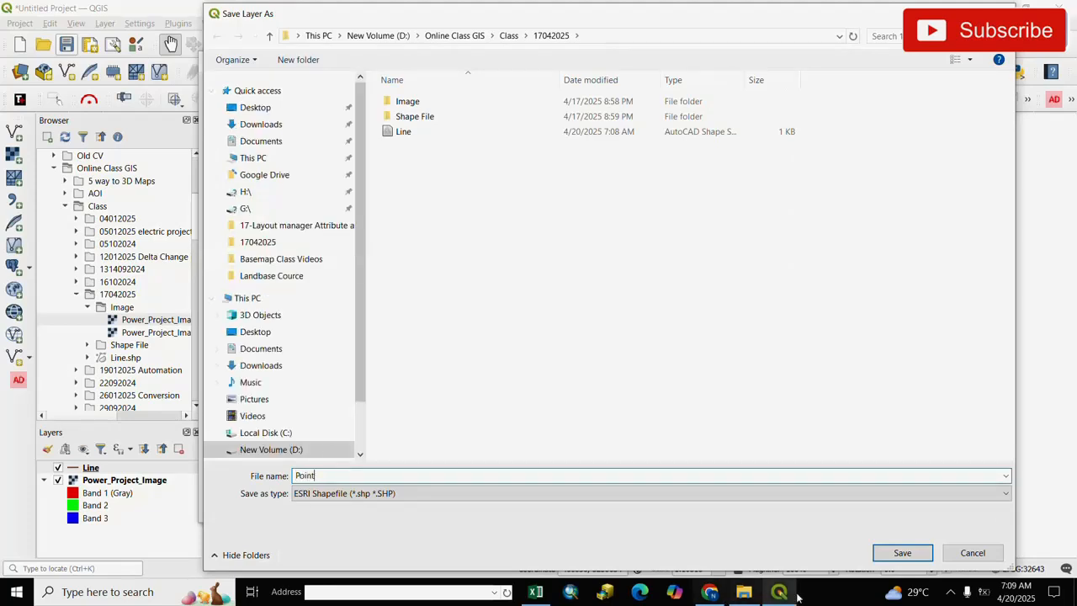
pyautogui.click(902, 552)
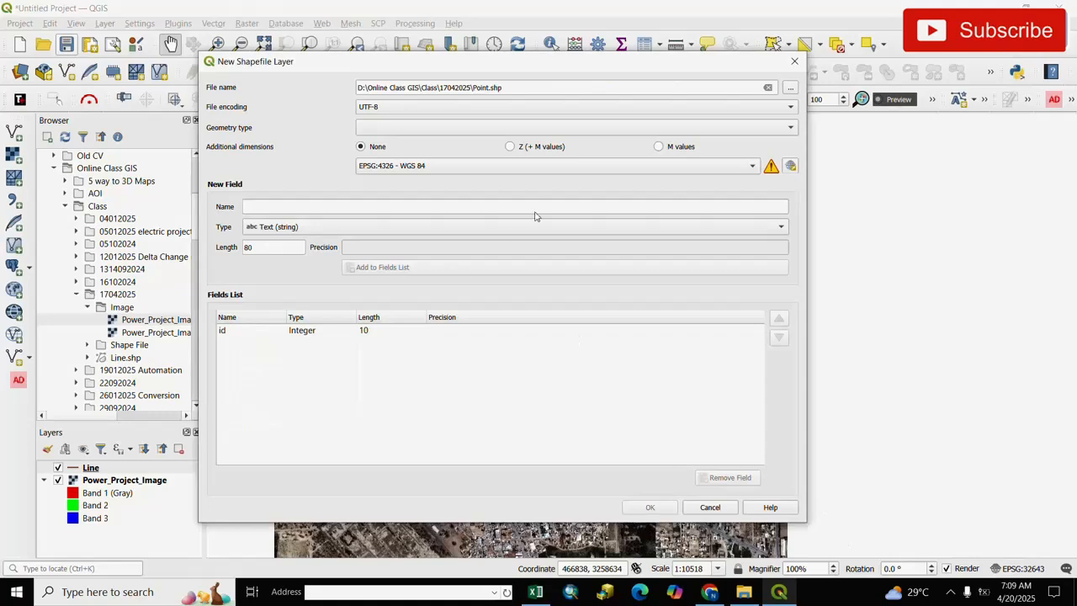
# Set the new shapefile's geometry type to Point and its CRS to the project CRS EPSG:32643 - WGS 84 / UTM zone 43N
pyautogui.click(792, 127)
pyautogui.click(389, 140)
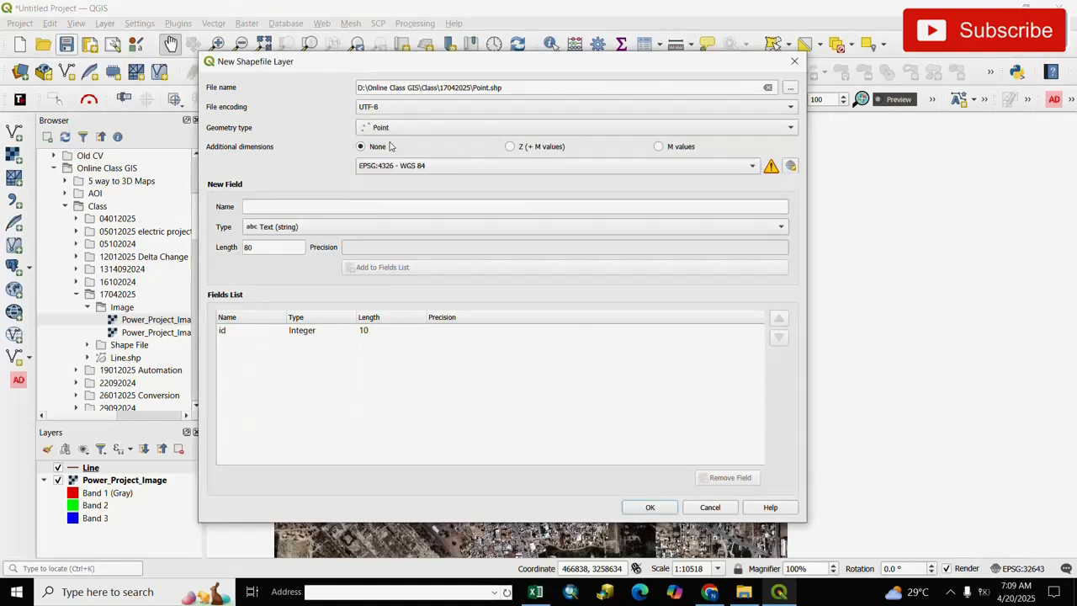
pyautogui.click(752, 166)
pyautogui.click(484, 178)
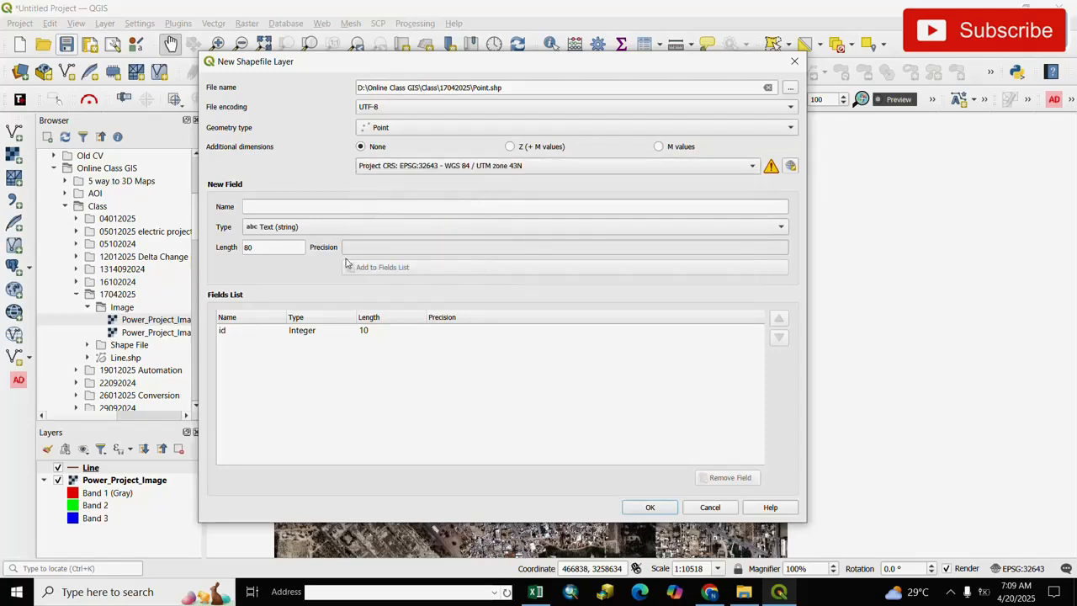
# Add a text field named Name with length 80 and create the Point shapefile
pyautogui.click(328, 206)
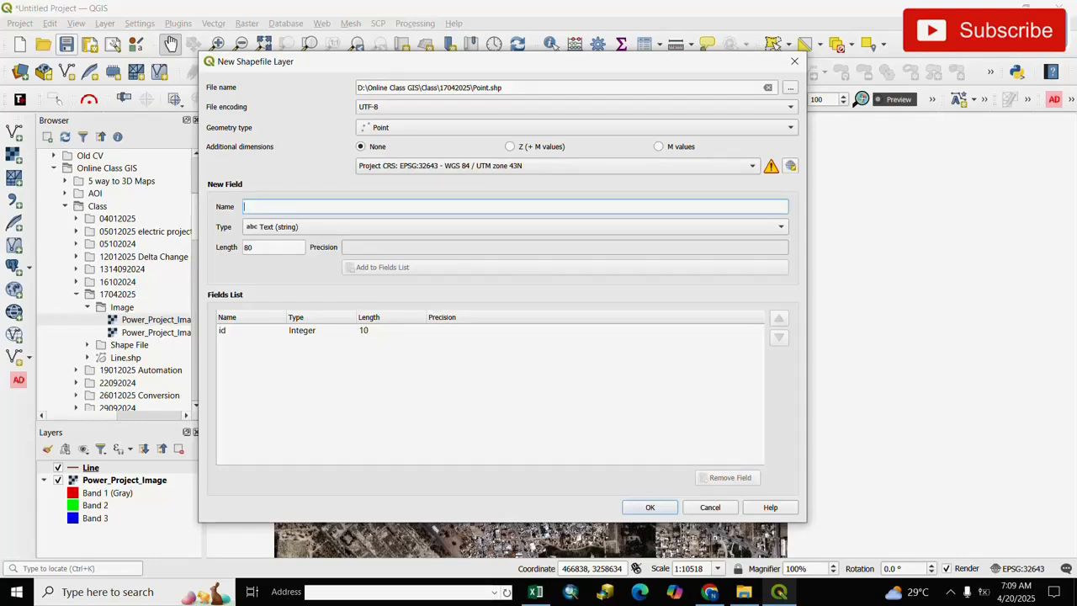
pyautogui.write('Name')
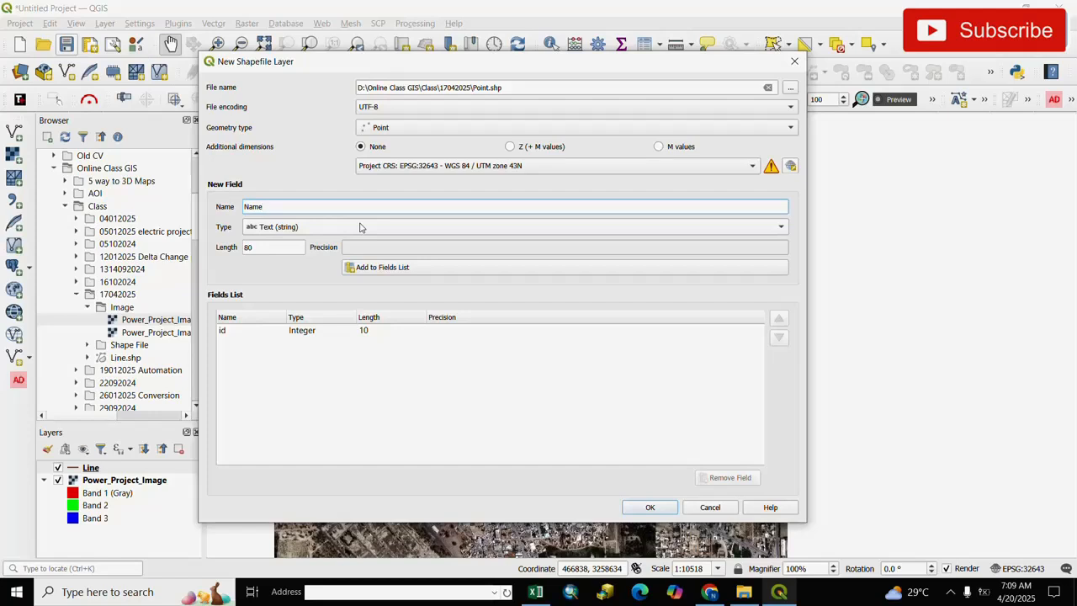
pyautogui.click(359, 226)
pyautogui.click(339, 229)
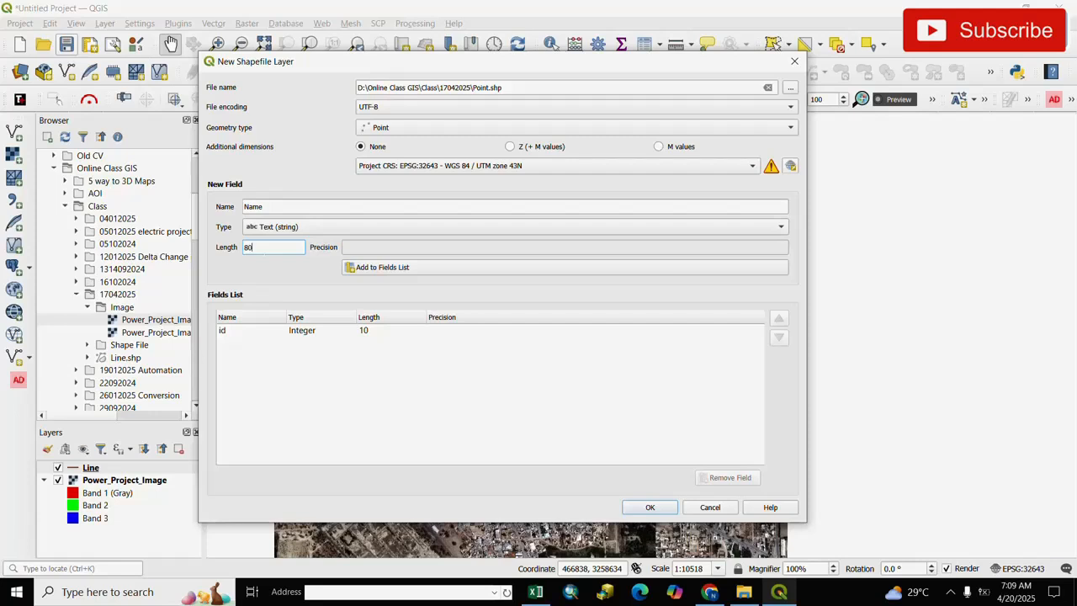
pyautogui.click(382, 268)
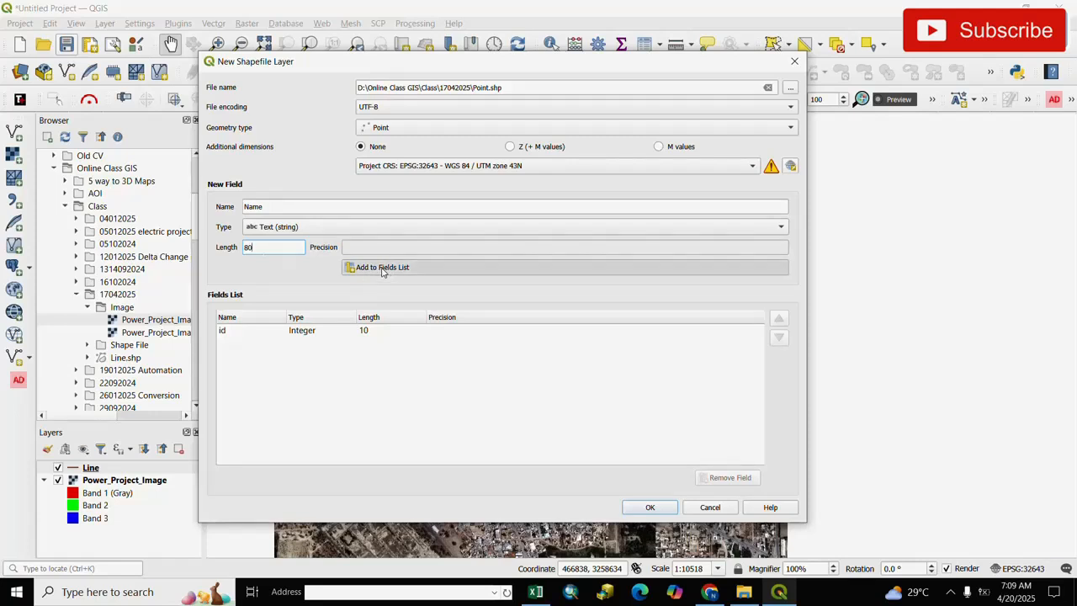
pyautogui.click(647, 508)
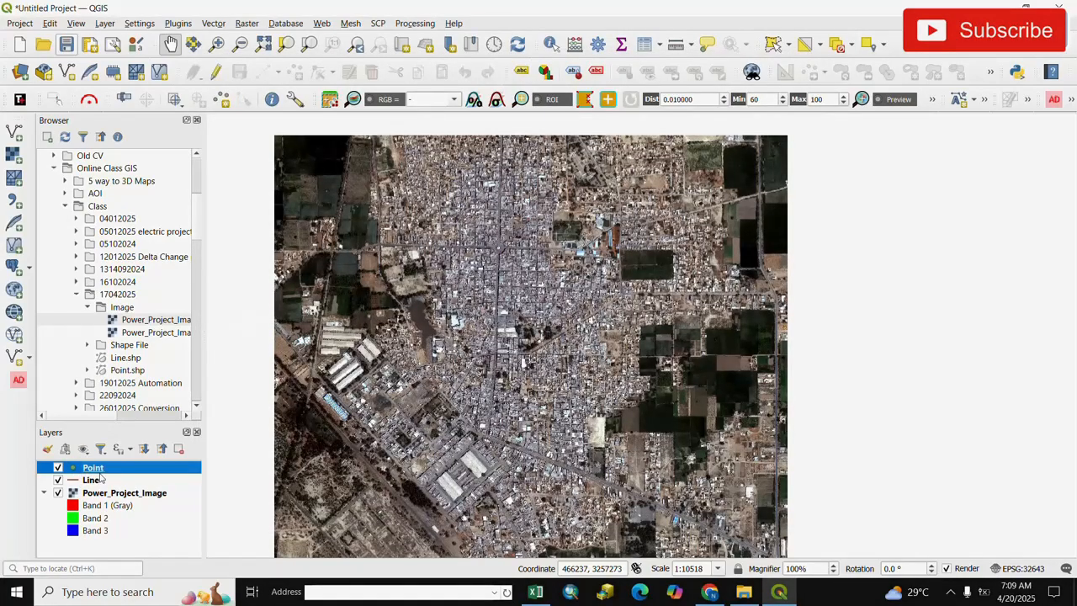
# Start a new shapefile layer with the file name Polygon in the 17042025 class folder and set its geometry type to Polygon
pyautogui.click(106, 23)
pyautogui.moveTo(122, 56)
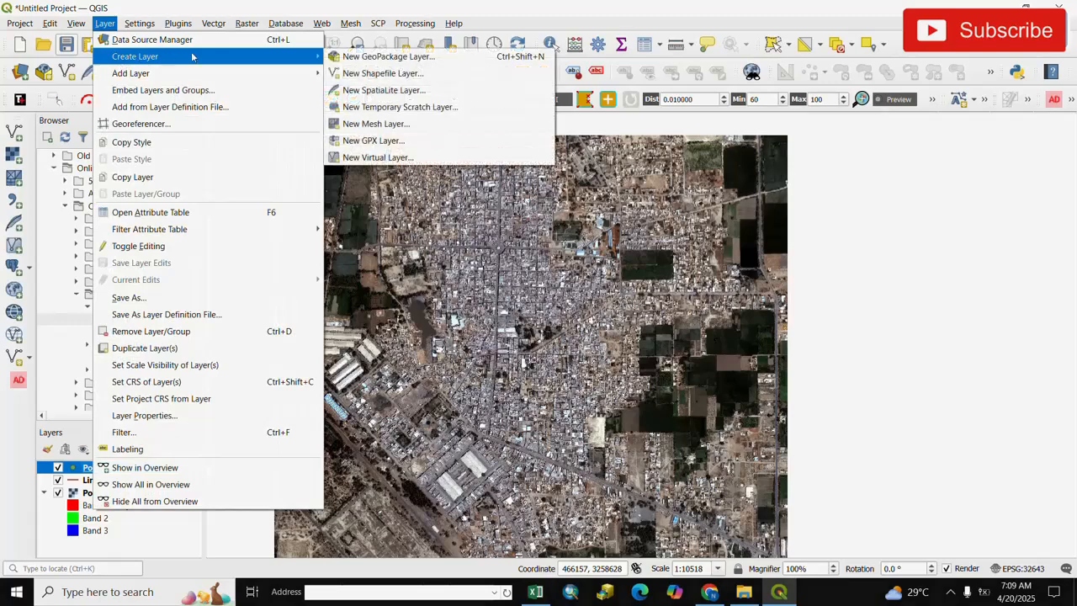
pyautogui.click(364, 74)
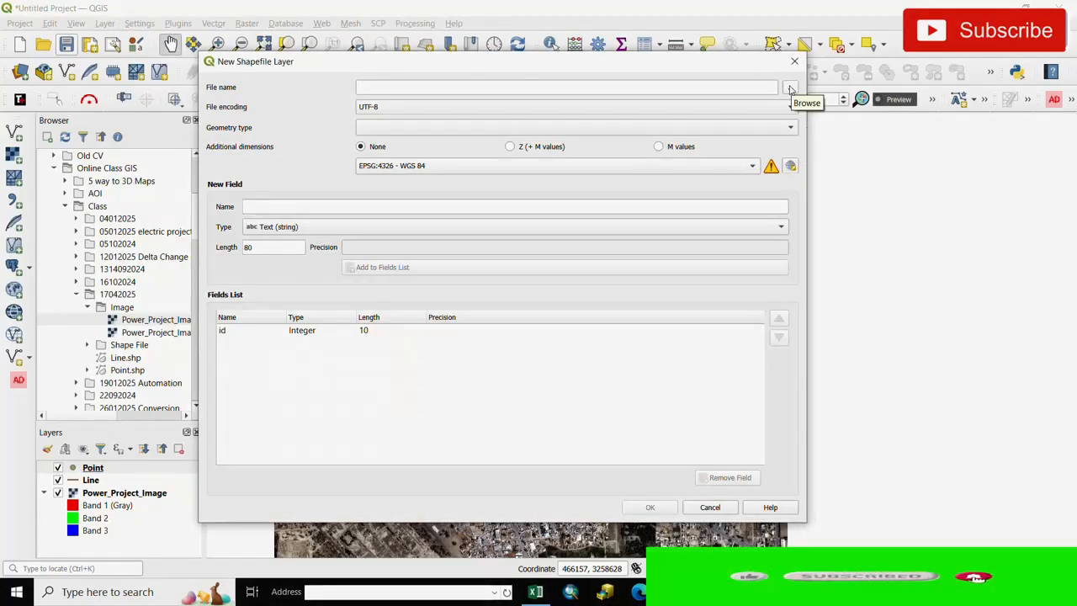
pyautogui.click(790, 90)
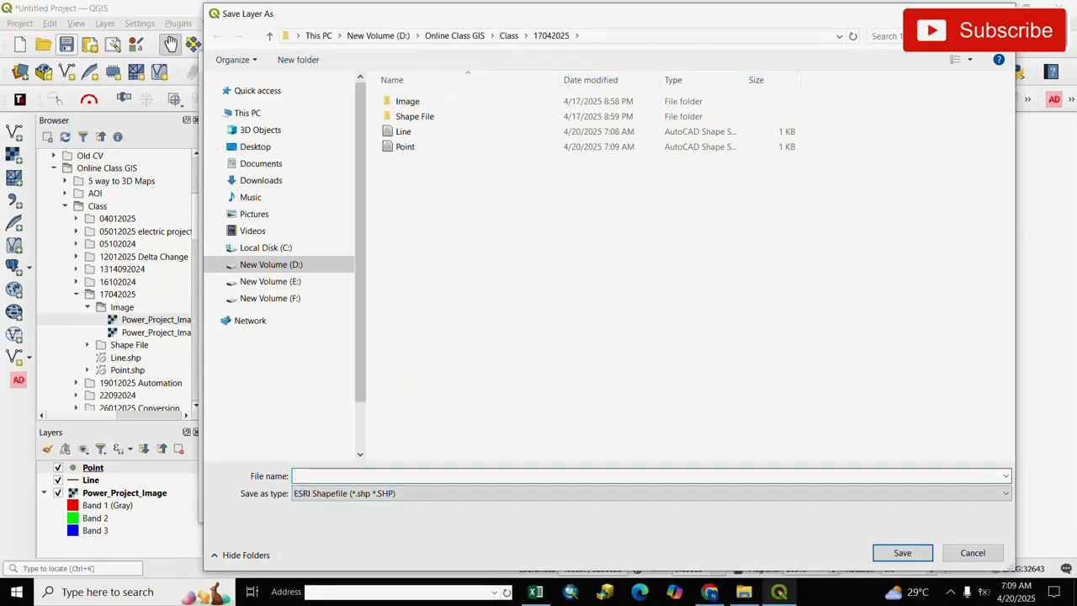
pyautogui.write('Poly')
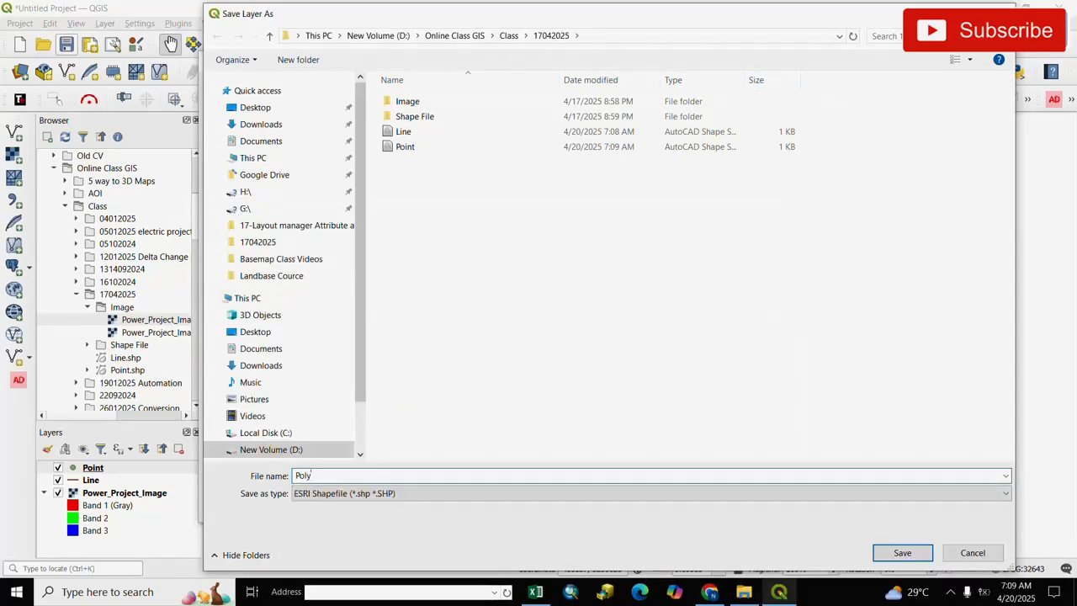
pyautogui.write('gon')
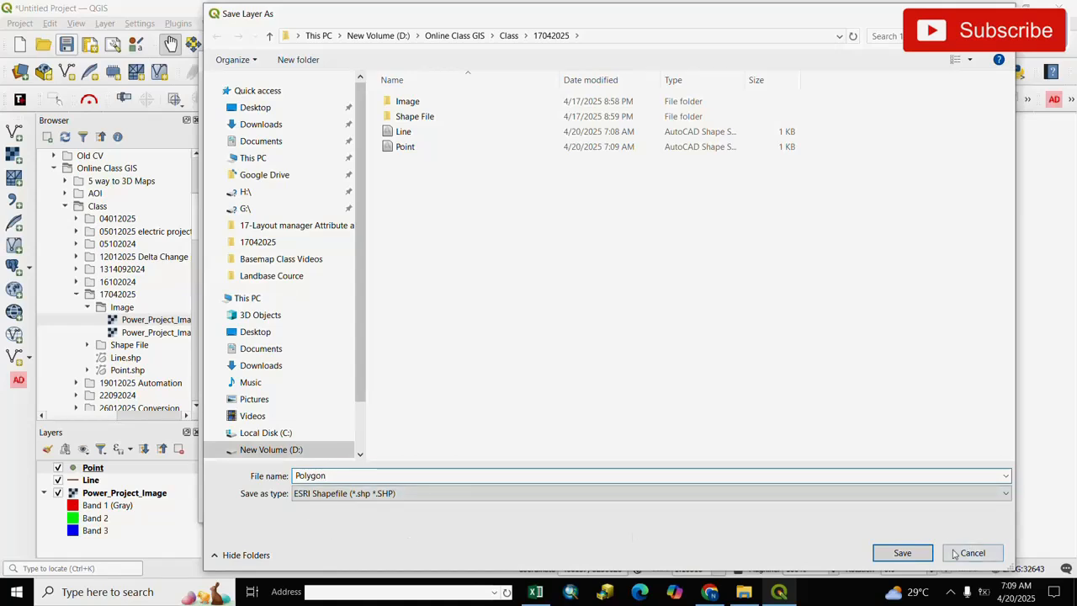
pyautogui.click(905, 556)
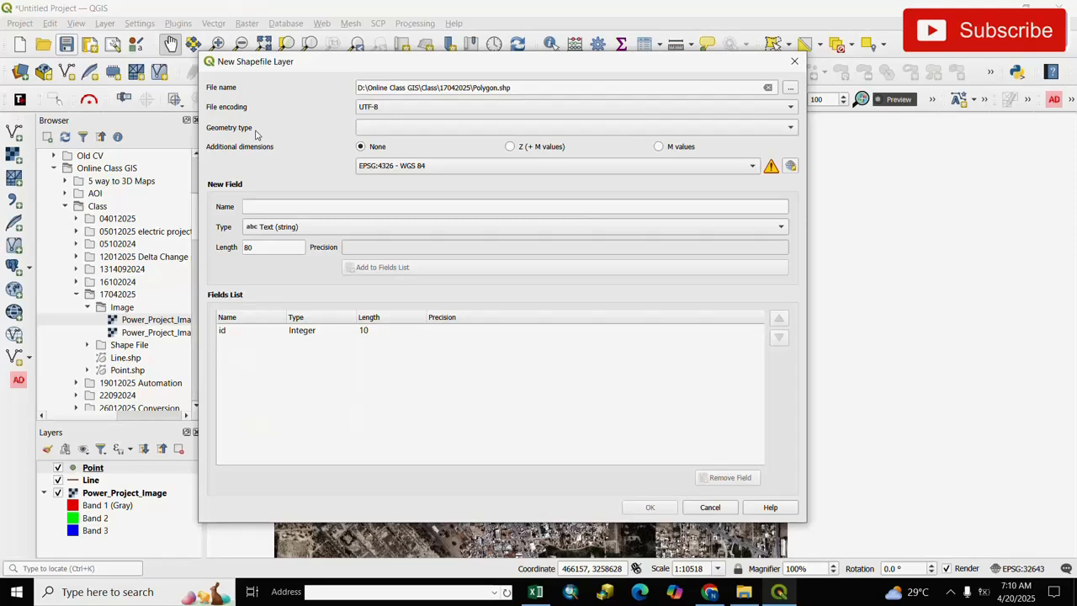
pyautogui.click(790, 128)
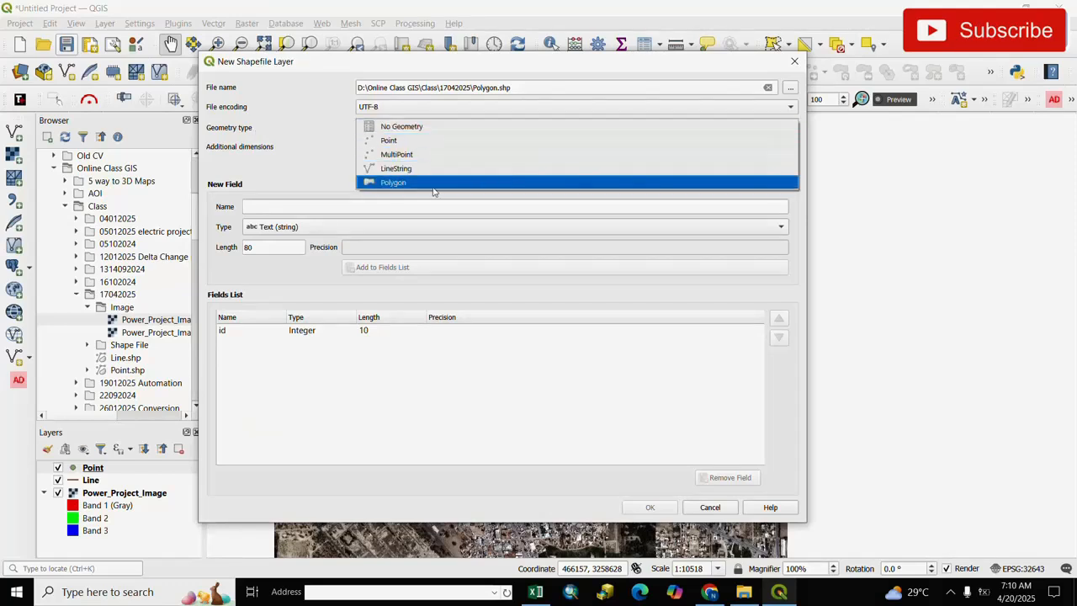
pyautogui.click(383, 185)
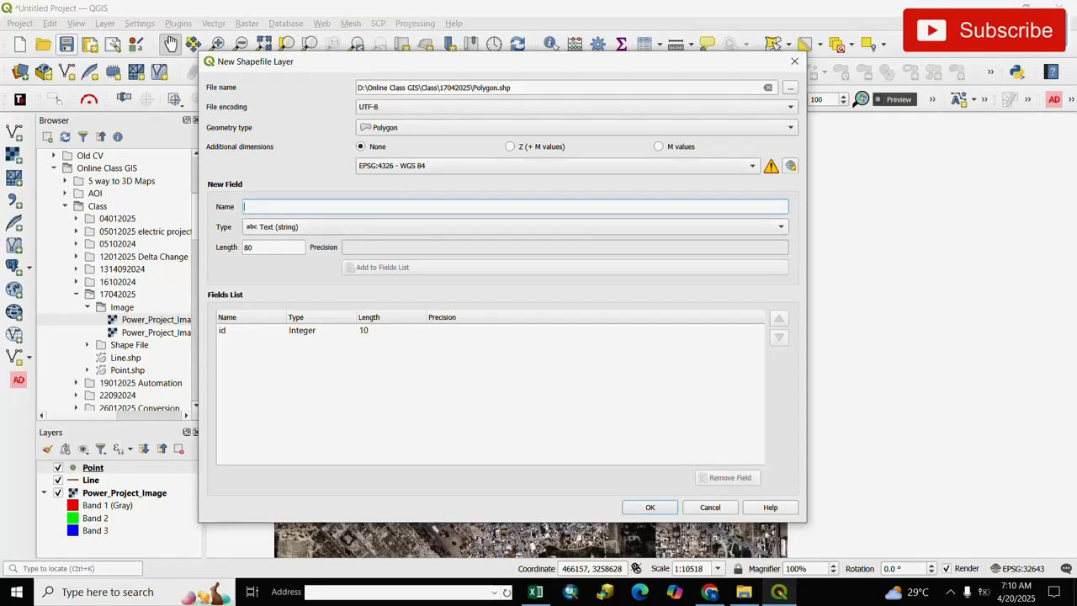
# Add a text field named Area with length 50 and create the Polygon shapefile
pyautogui.write('Area')
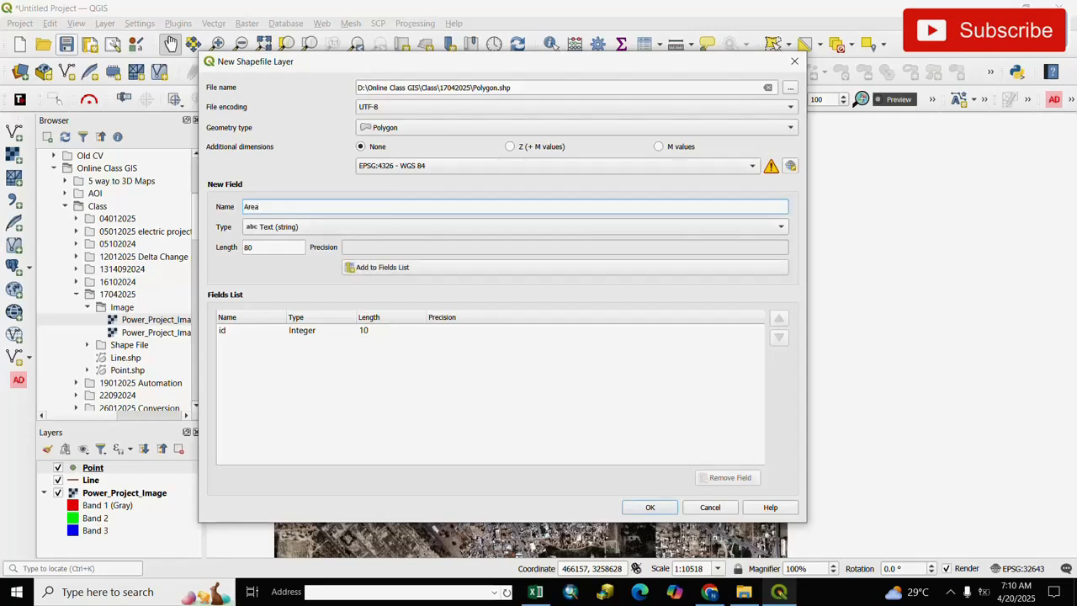
pyautogui.click(328, 227)
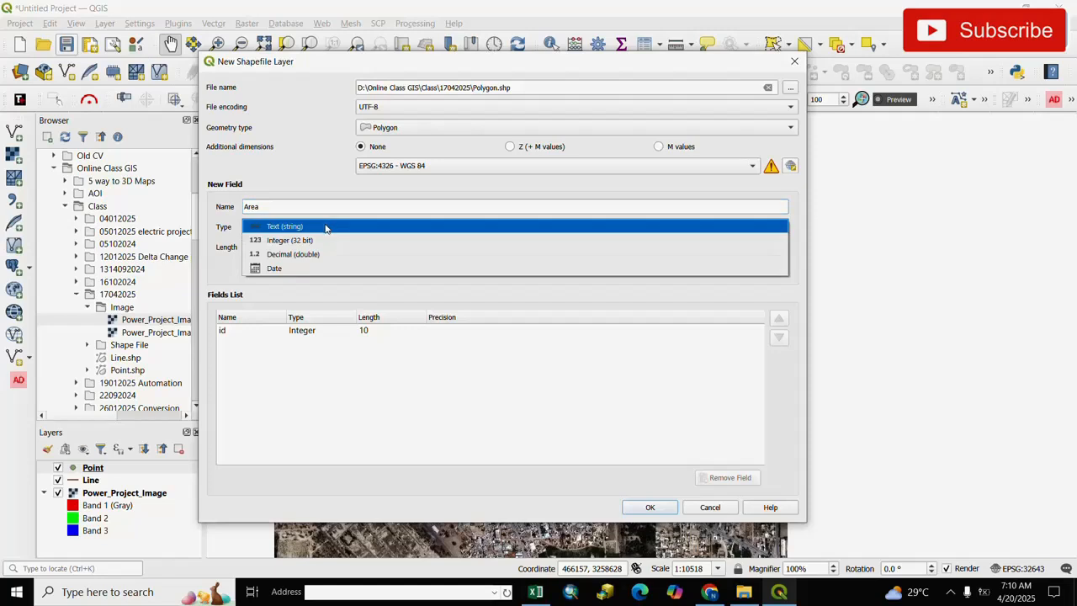
pyautogui.click(281, 230)
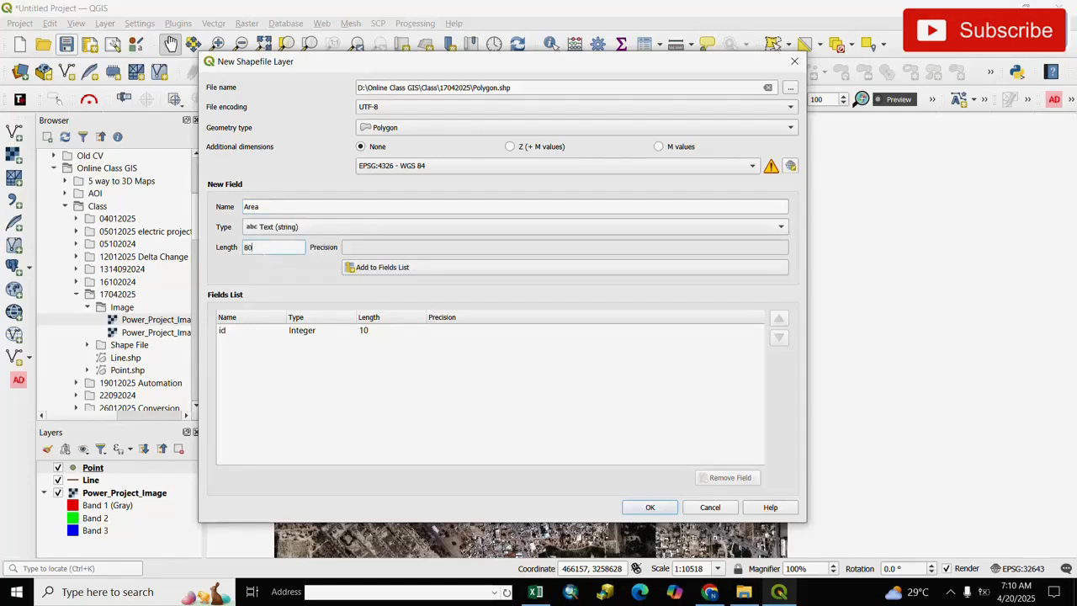
pyautogui.doubleClick(265, 248)
pyautogui.click(368, 269)
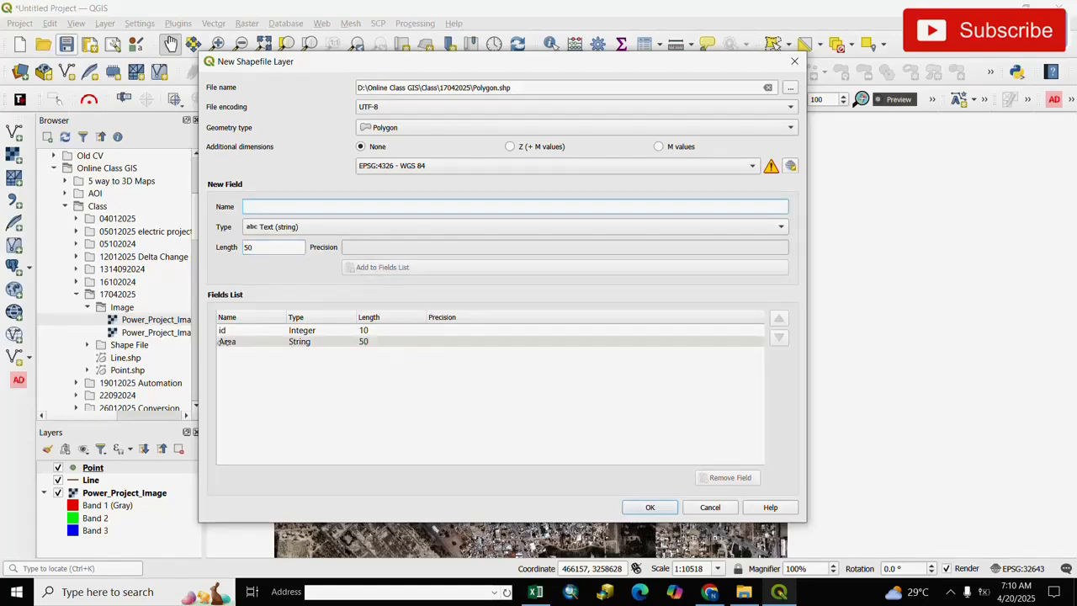
pyautogui.click(247, 344)
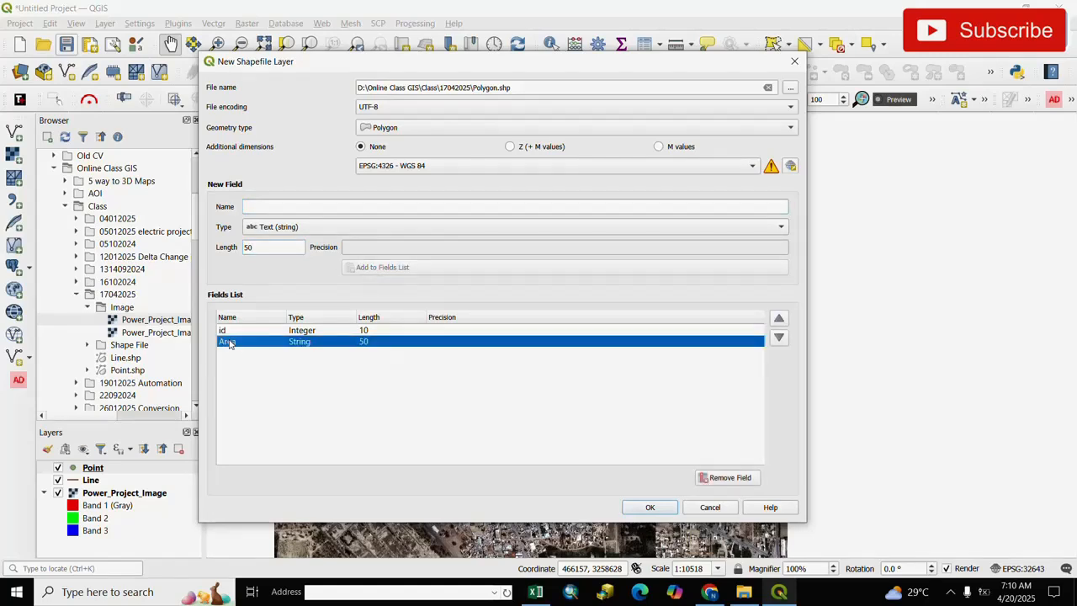
pyautogui.click(650, 507)
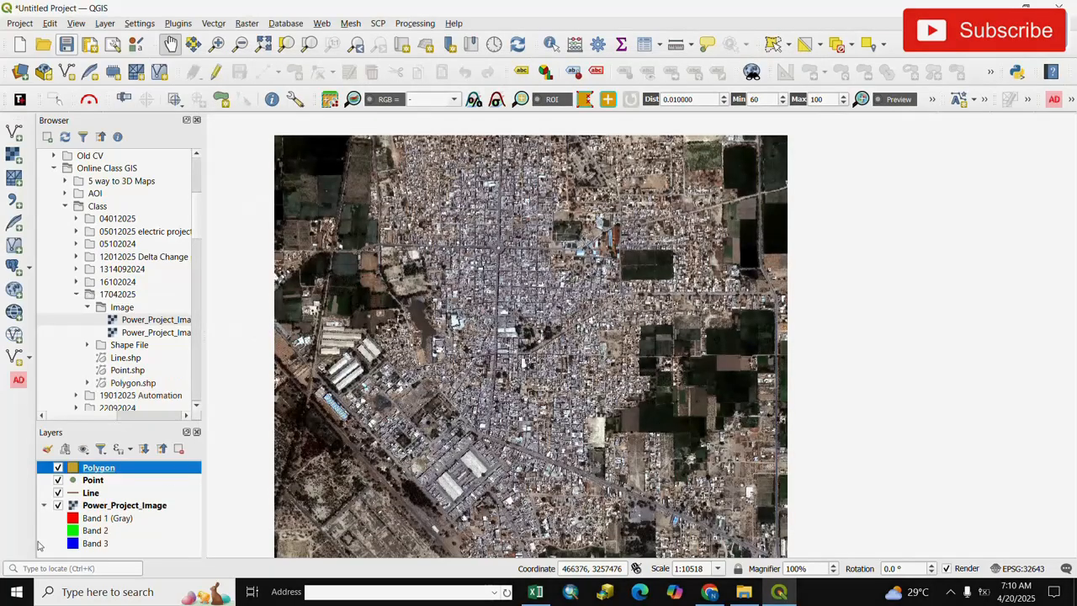
pyautogui.click(154, 483)
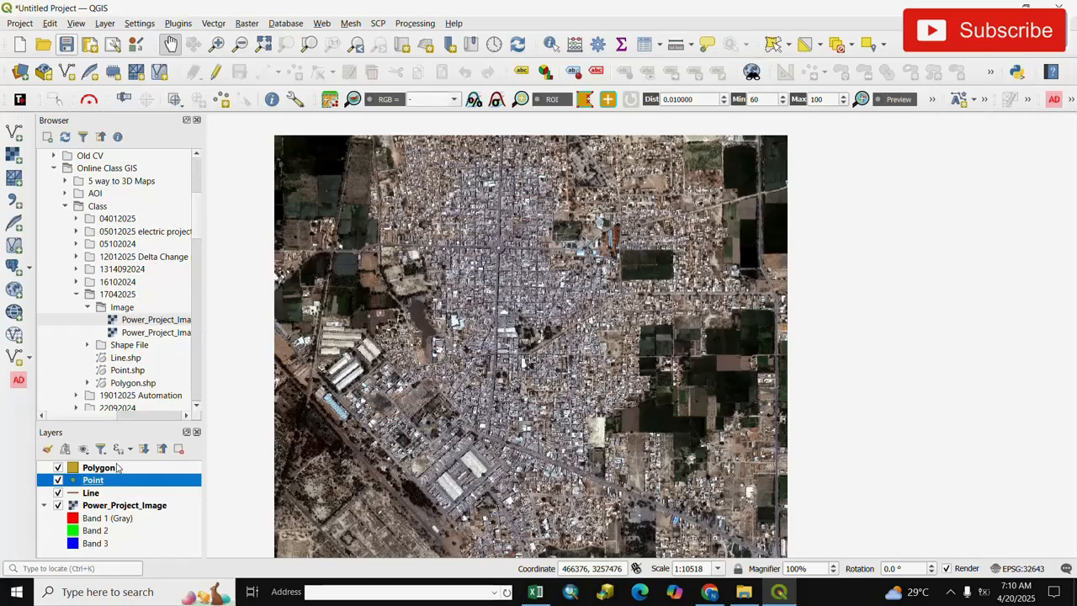
pyautogui.click(162, 531)
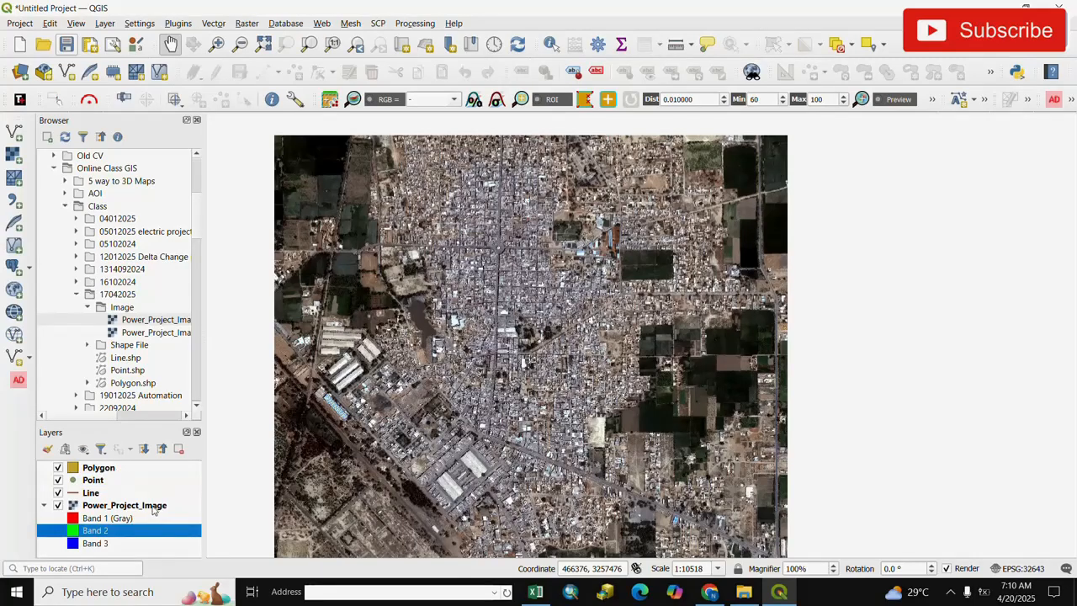